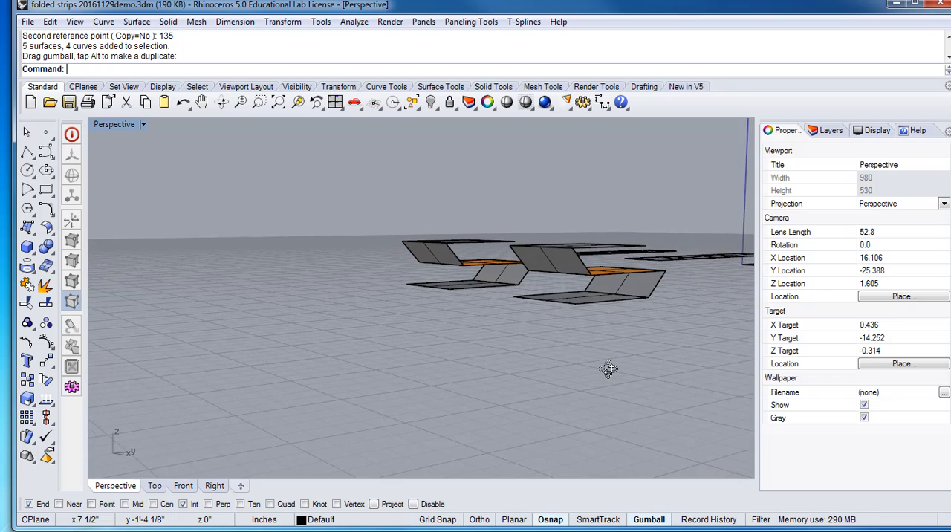
- Rotate the upper three surfaces of the front folded strip upward about 12 degrees around the edge above its lower fold with Rotate3D
right_drag(536, 286, 570, 306)
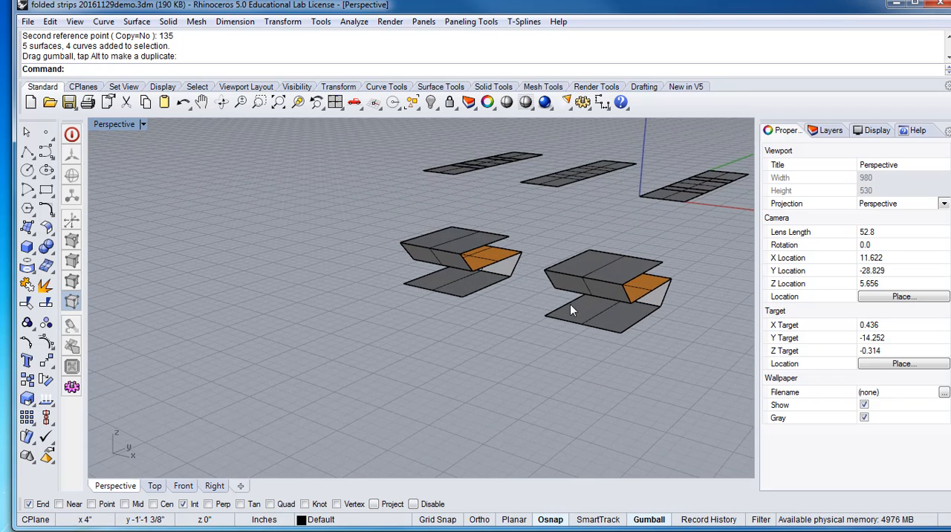
drag(541, 258, 541, 258)
right_drag(675, 350, 581, 357)
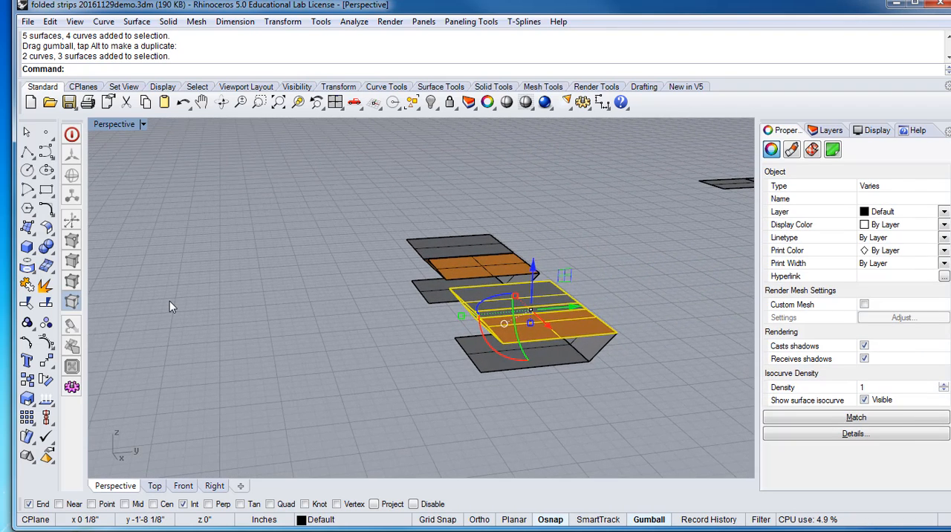
text(Rotate3D)
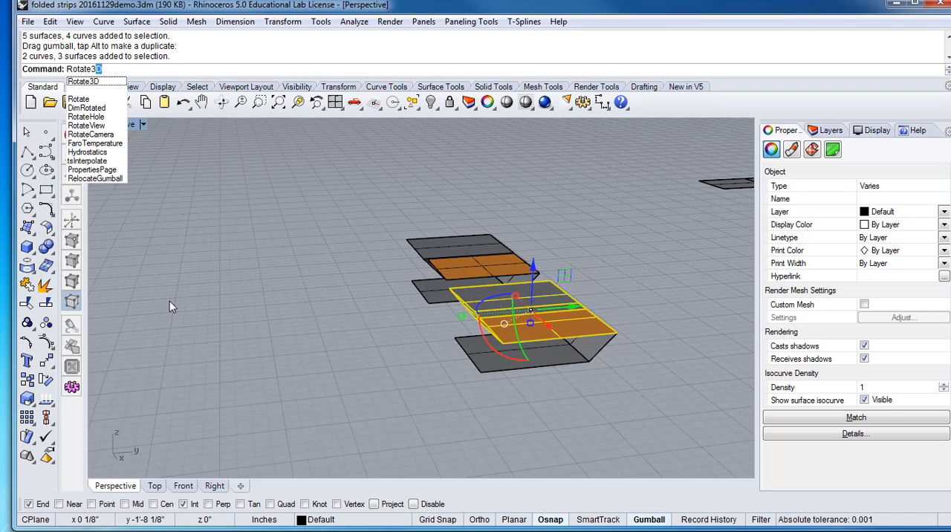
key(Return)
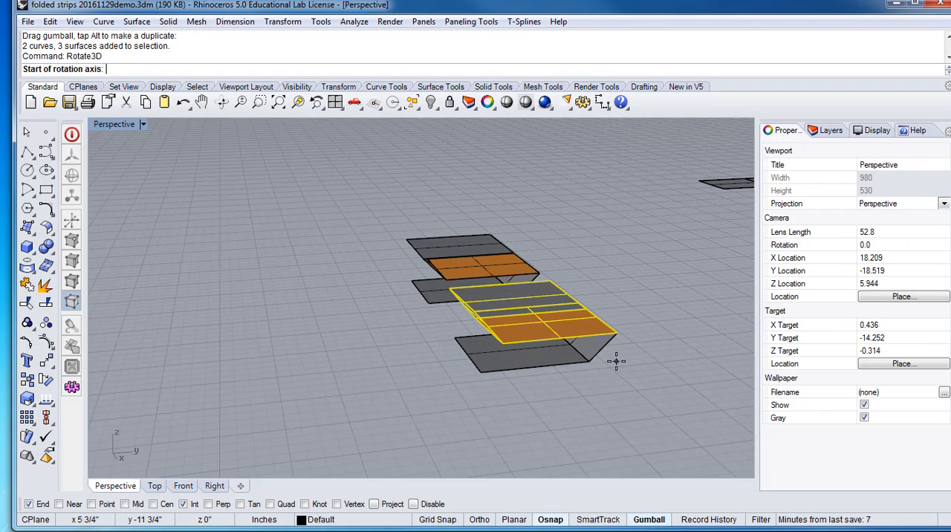
right_drag(616, 361, 567, 377)
click(569, 358)
click(551, 321)
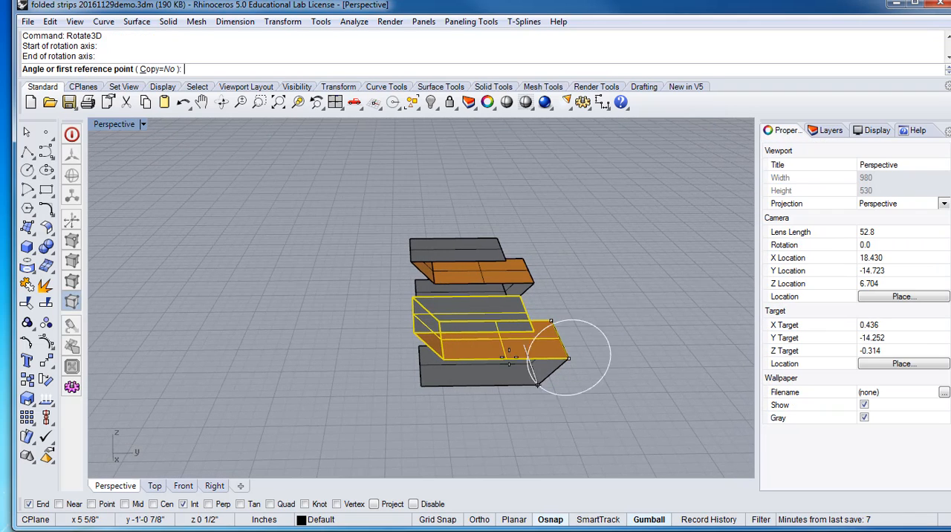
click(443, 359)
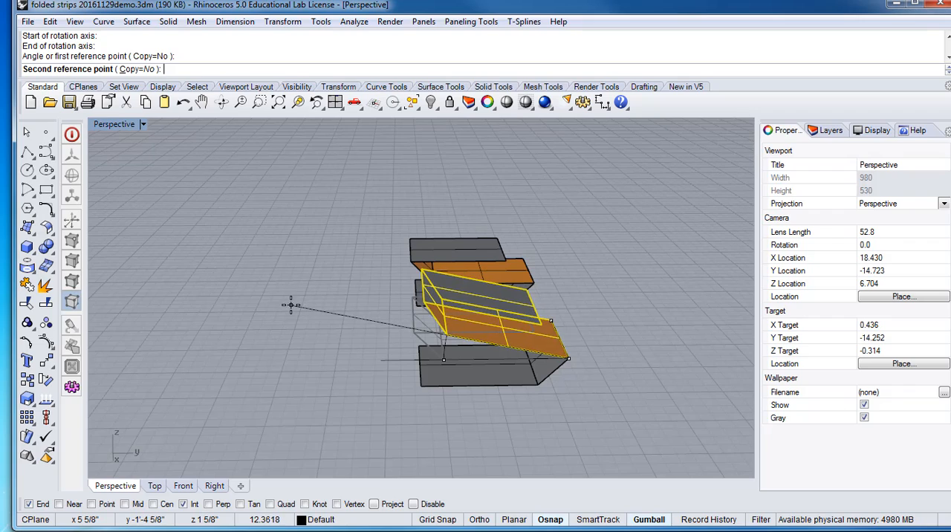
click(291, 338)
right_drag(641, 380, 687, 337)
click(688, 337)
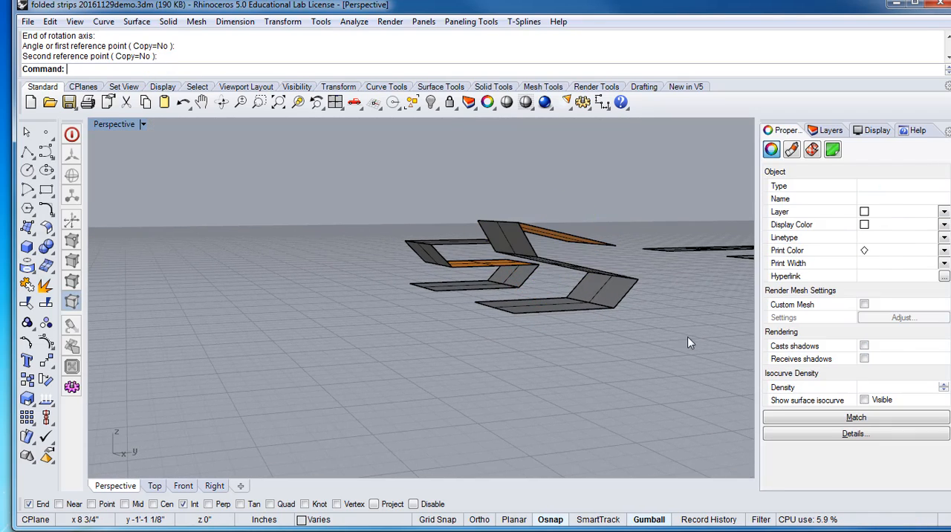
- Move the whole modified folded strip to an open area away from the other folded strip
right_drag(554, 312, 702, 368)
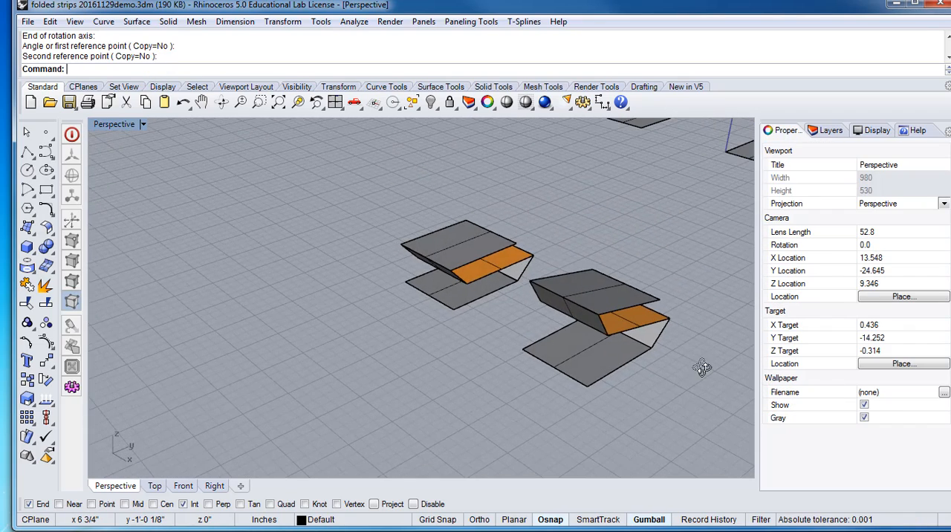
scroll(686, 371, down, 3)
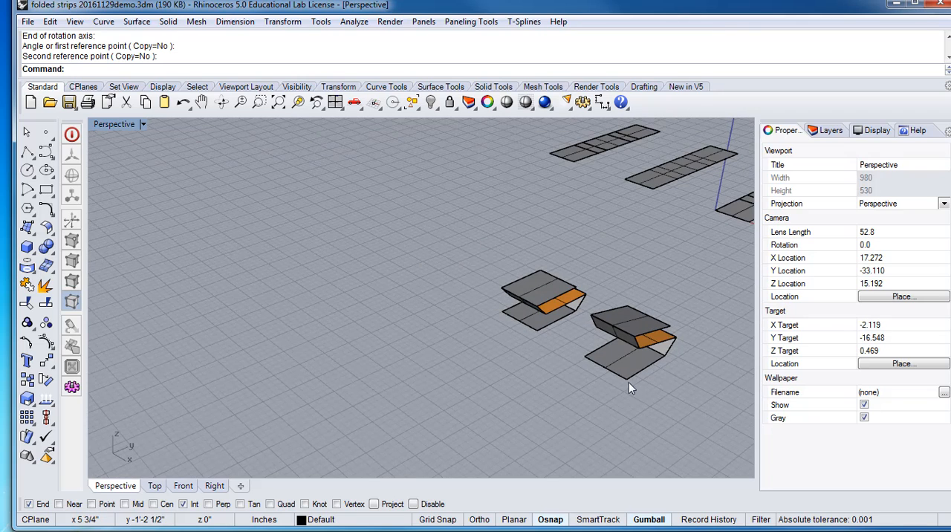
drag(712, 295, 591, 406)
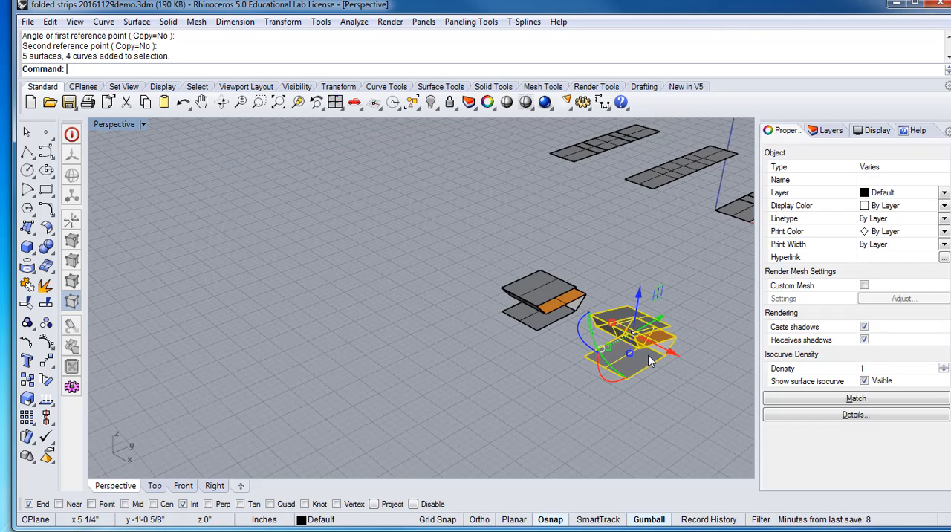
drag(666, 355, 399, 248)
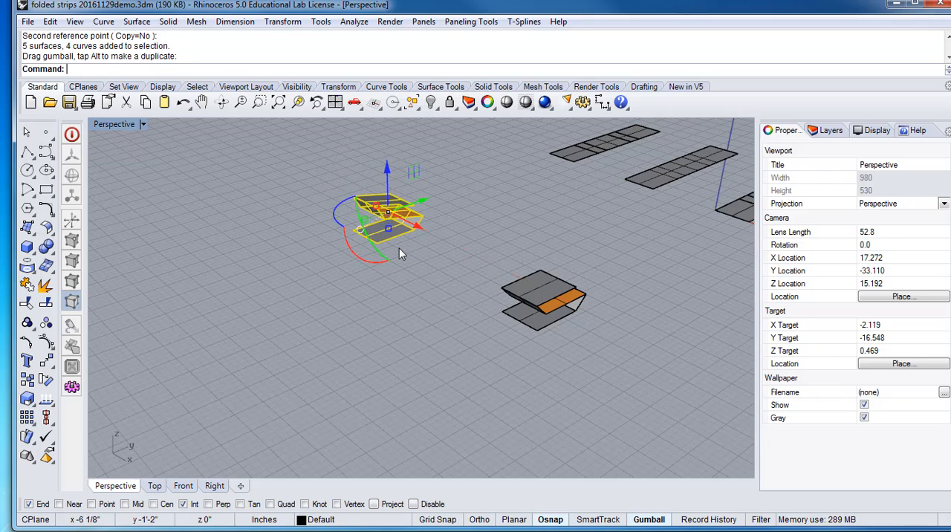
click(399, 247)
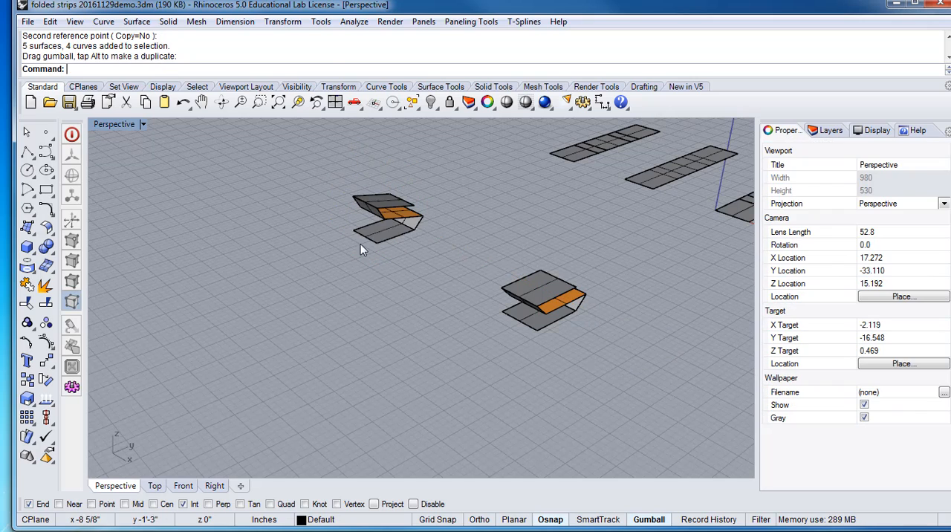
- Examine the moved strip's tilted panels and folds up close from several angles
click(260, 103)
drag(342, 186, 431, 275)
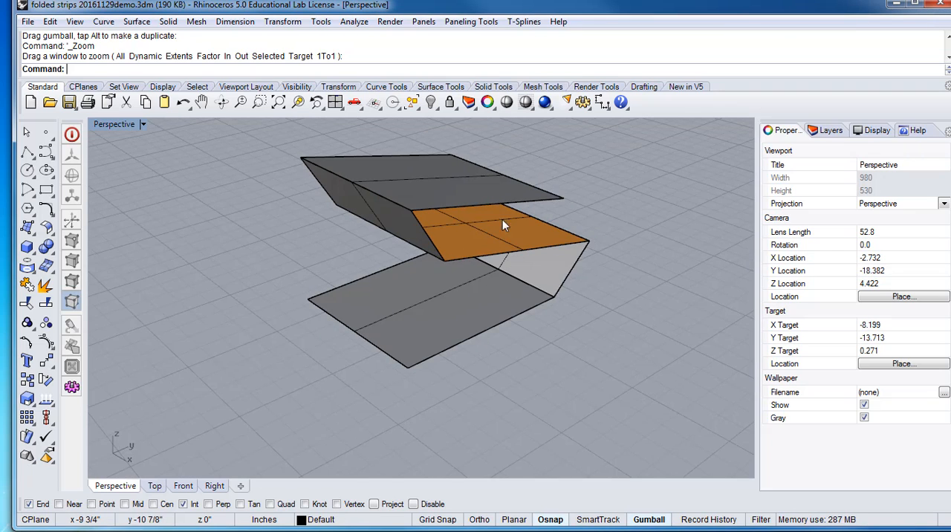
right_drag(505, 223, 557, 255)
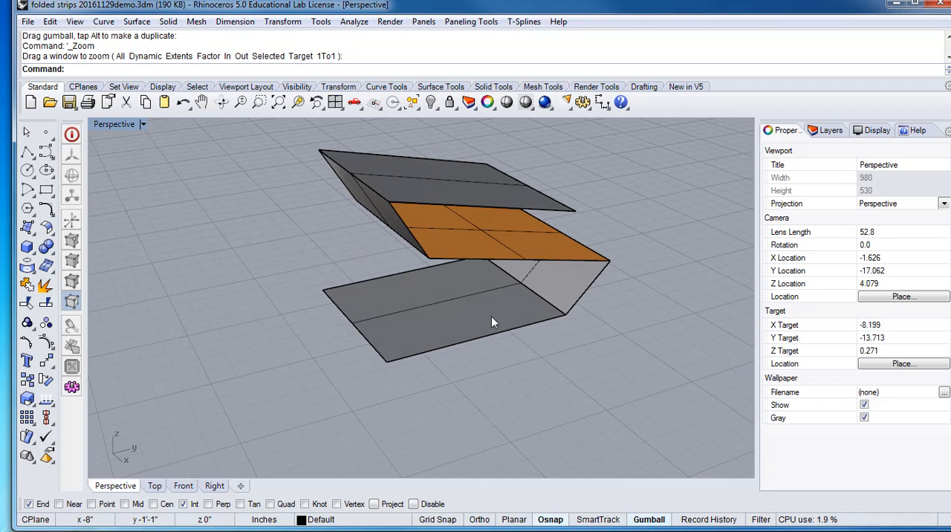
right_drag(491, 315, 443, 271)
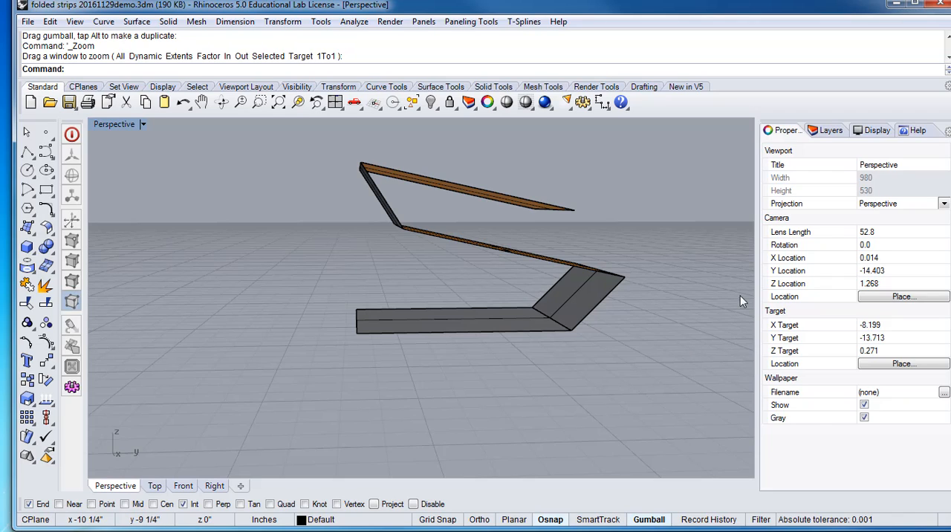
right_drag(538, 303, 580, 251)
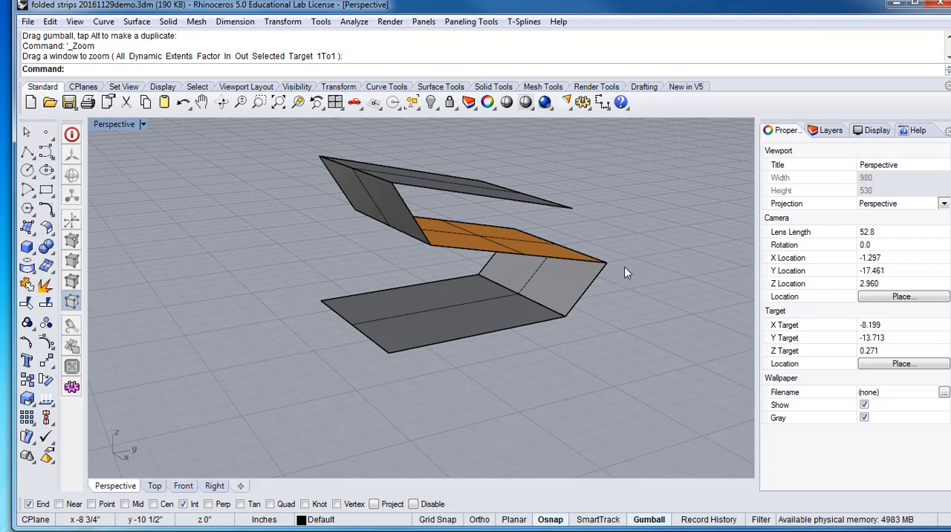
right_drag(624, 271, 622, 300)
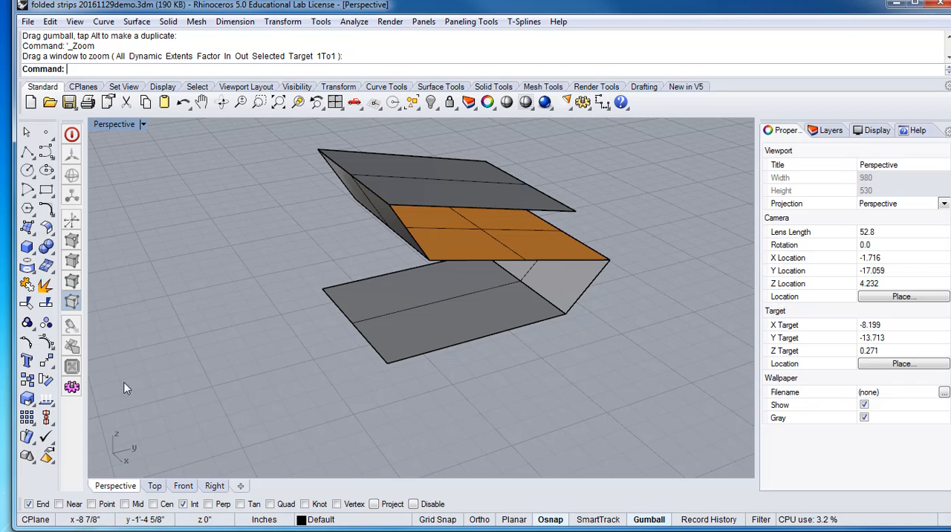
- Draw a closed four-sided polyline about 3 inches wide in plan around the strip, starting from its raised fold corner, with Ortho on
click(28, 152)
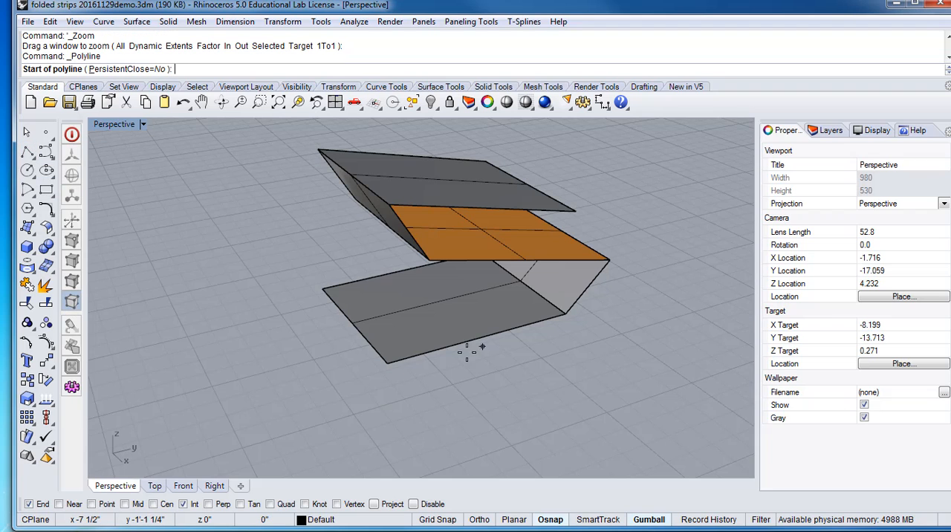
right_drag(614, 278, 516, 310)
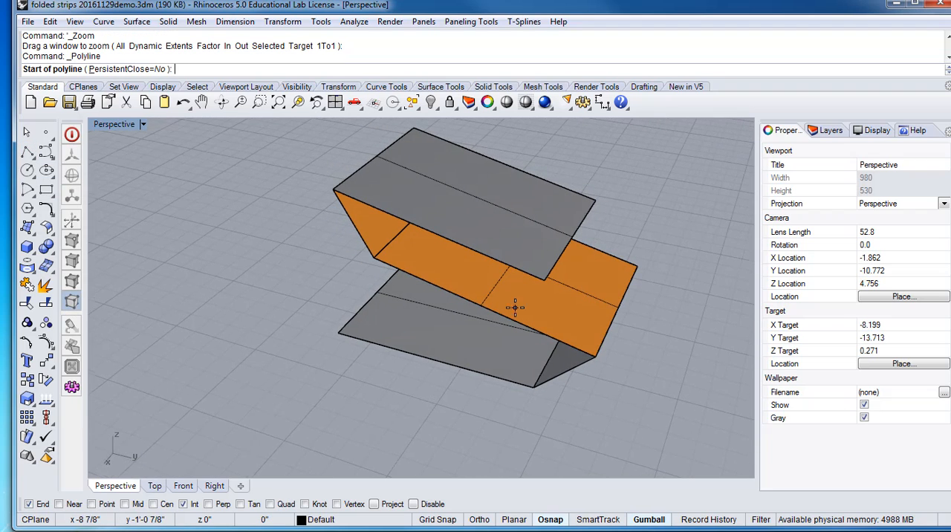
click(595, 358)
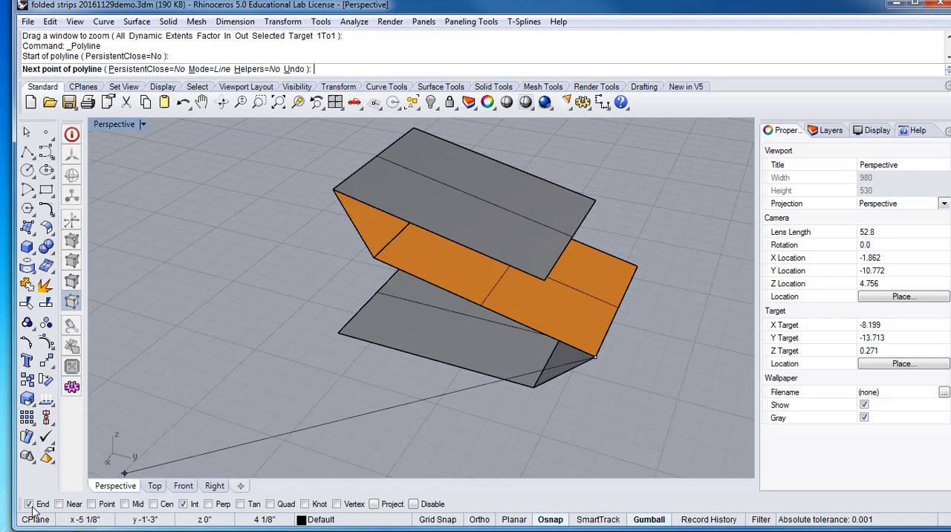
click(155, 487)
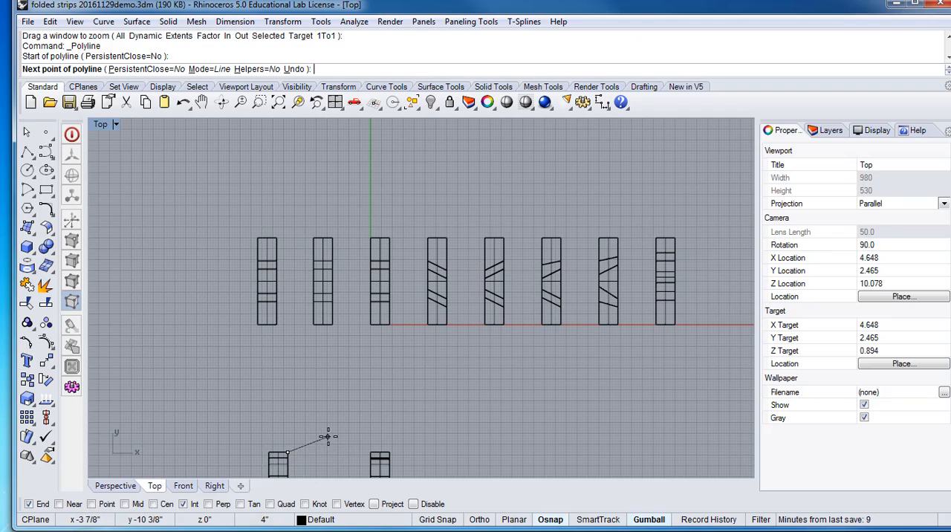
scroll(327, 437, down, 5)
scroll(306, 454, up, 8)
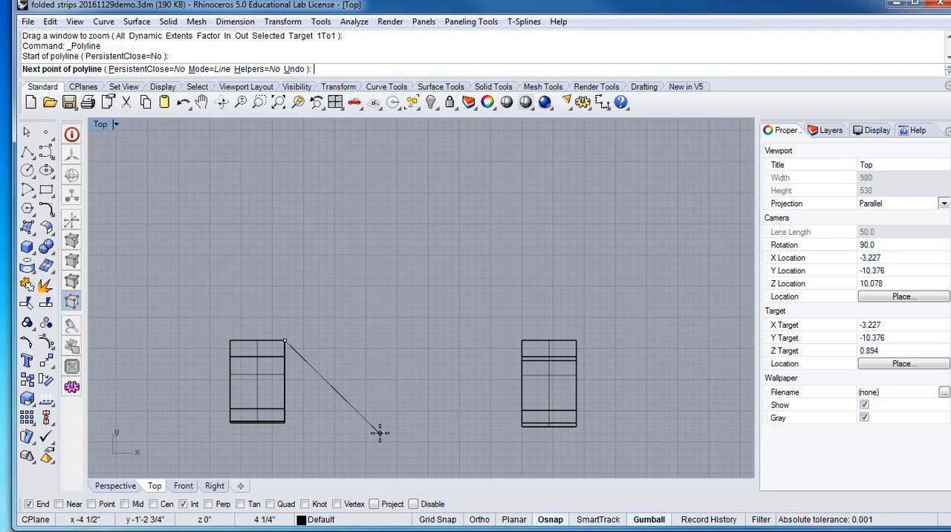
key(F8)
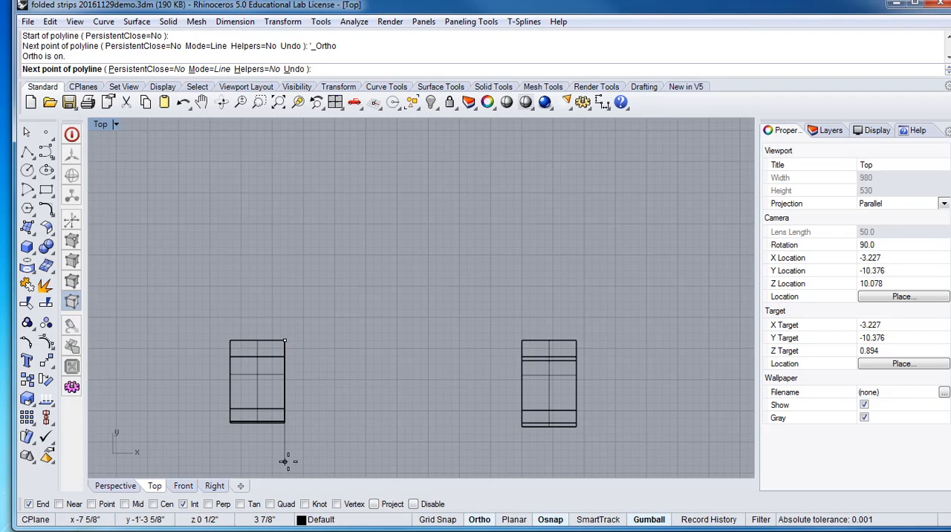
click(283, 457)
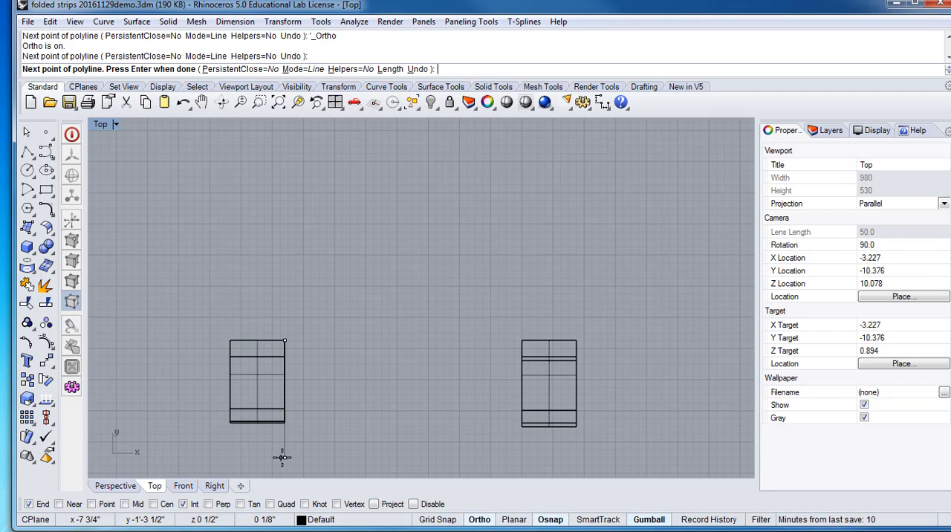
click(191, 457)
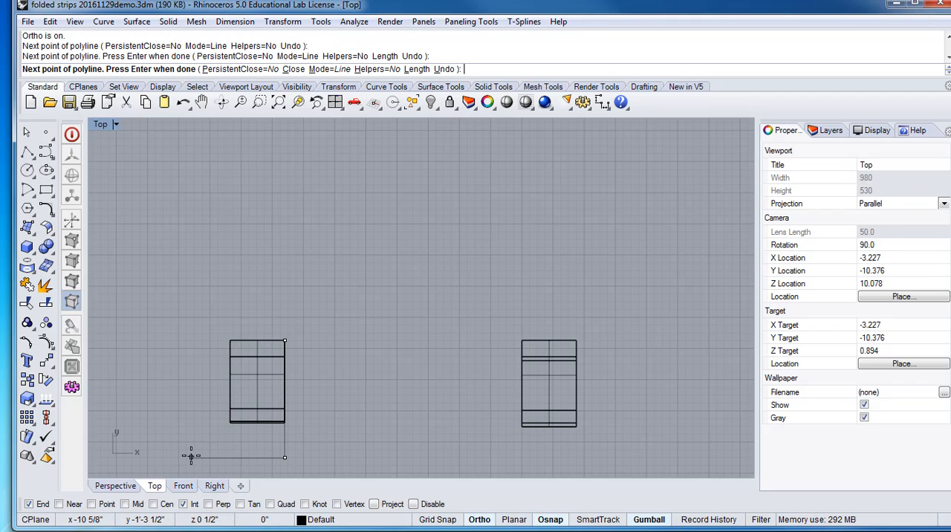
click(181, 365)
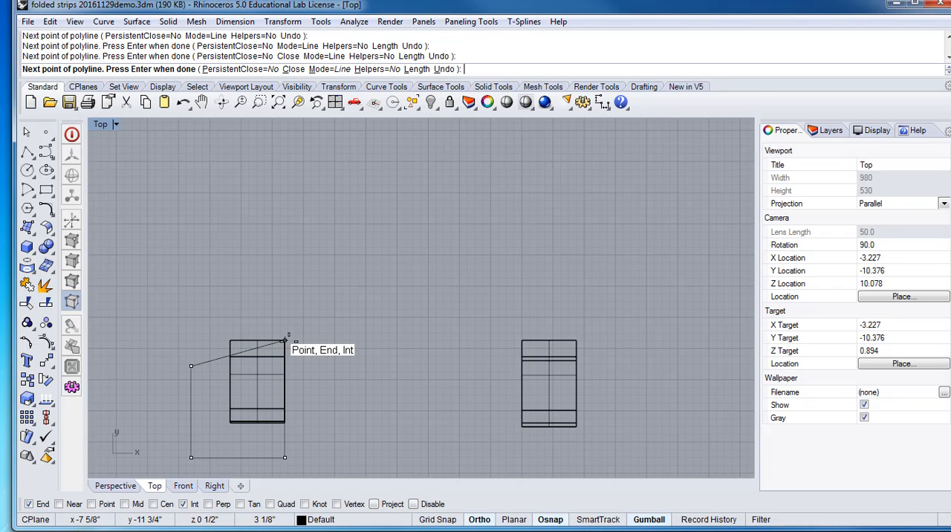
click(285, 341)
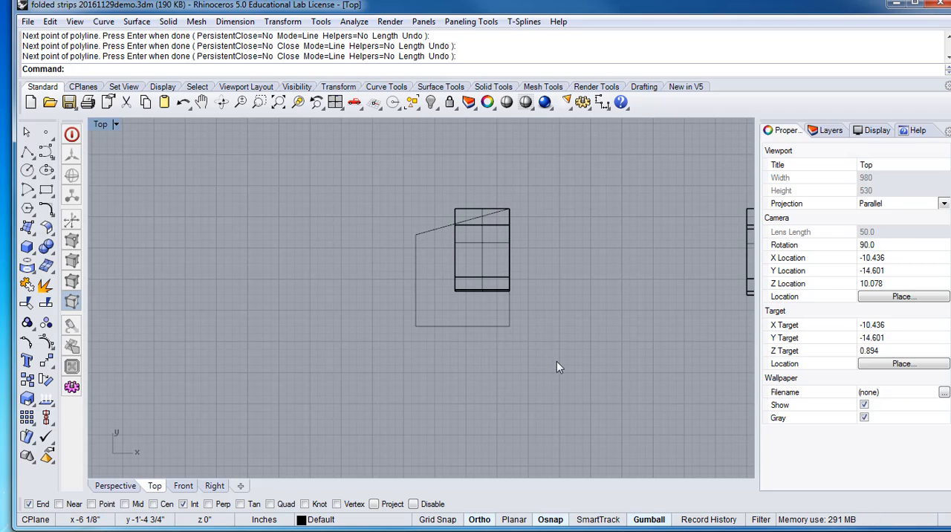
- Check the closed polyline against the folded strip in perspective and delete it
click(121, 487)
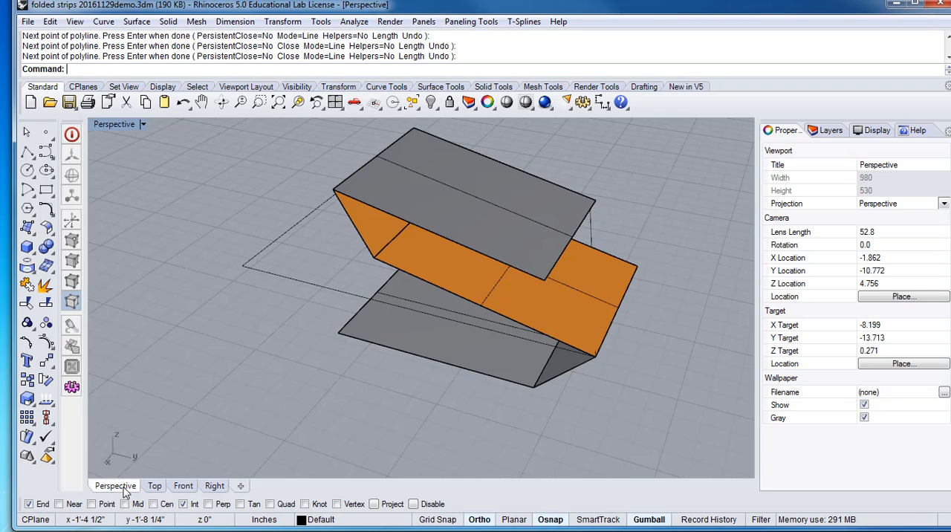
right_drag(230, 459, 315, 380)
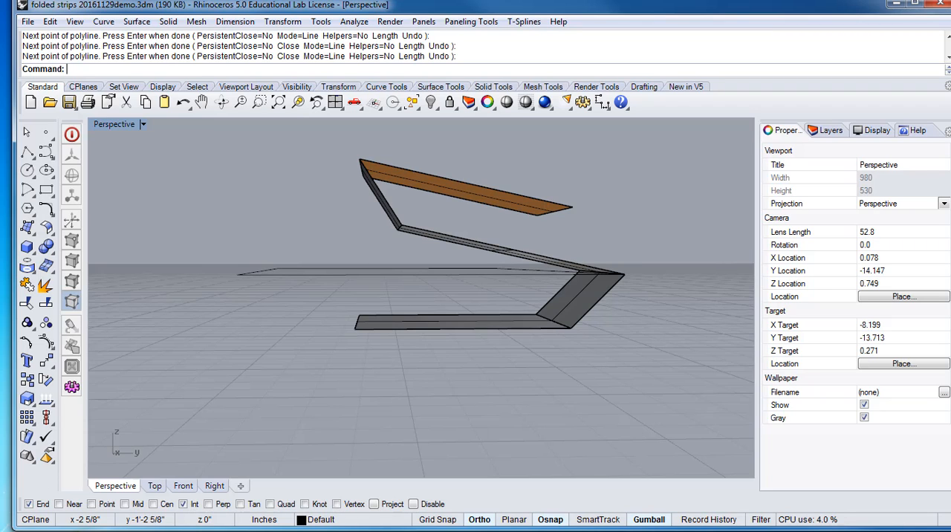
right_drag(402, 416, 361, 310)
click(337, 314)
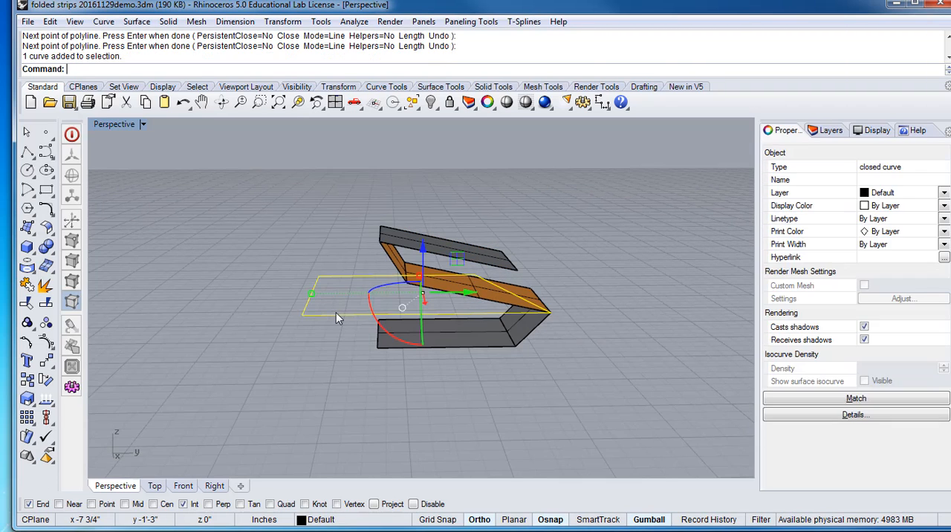
key(Delete)
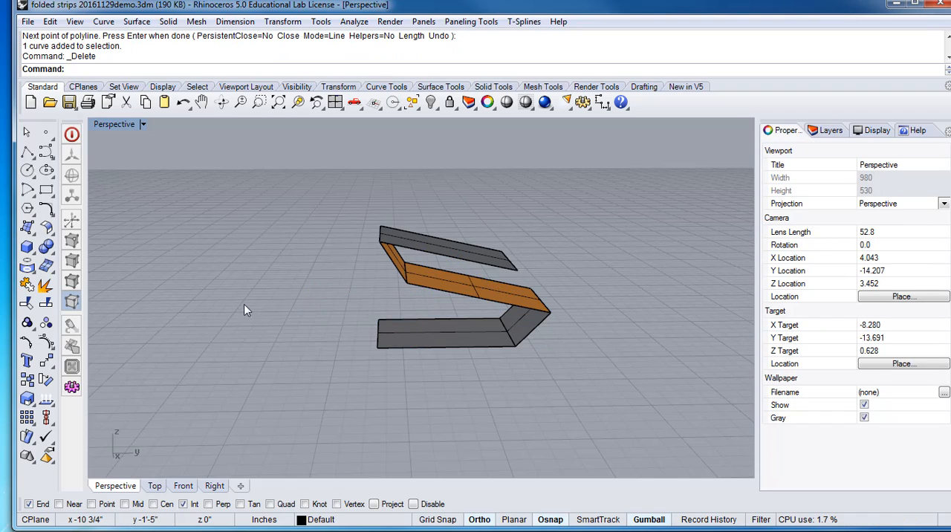
- Start a polyline at the folded strip's raised fold corner and draw its first side straight past the strip in plan with Ortho on
right_drag(245, 310, 247, 347)
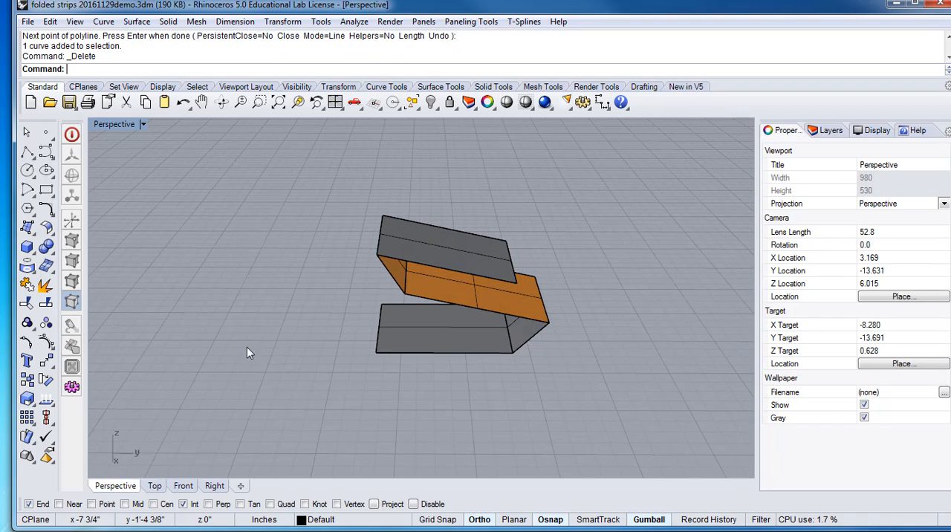
click(27, 153)
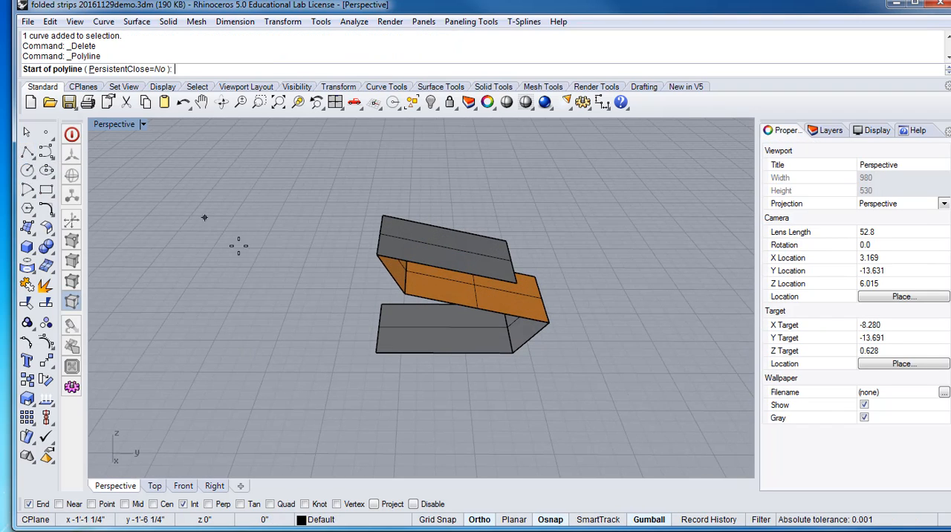
click(549, 322)
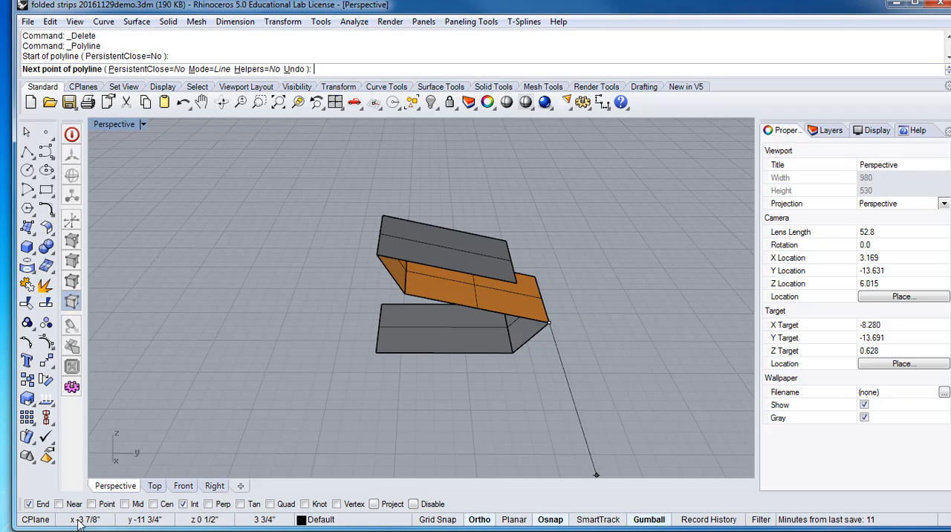
click(155, 485)
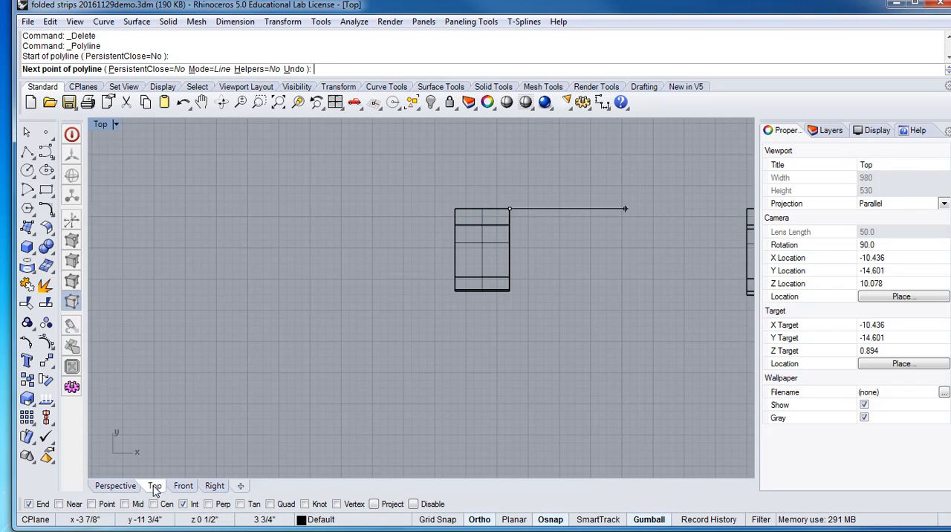
click(482, 520)
click(509, 341)
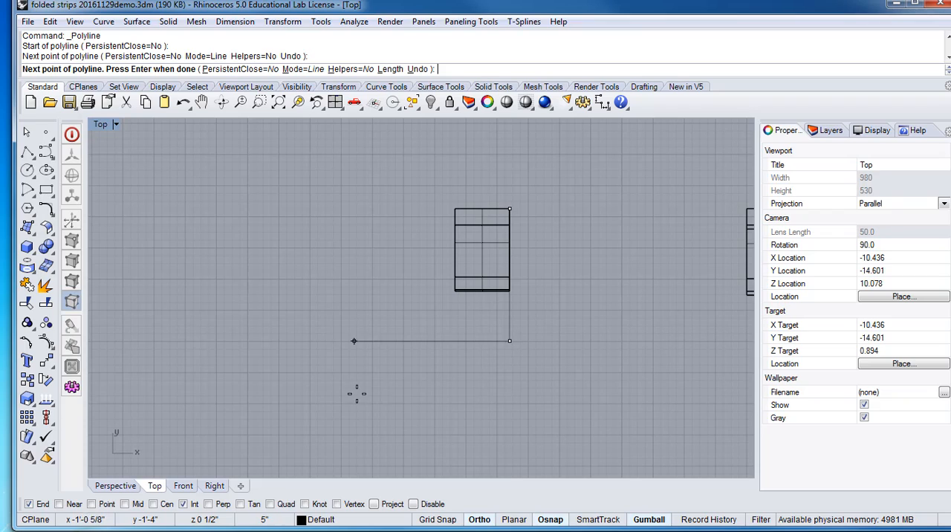
- Turn Ortho off and draw the remaining three sides in plan, about 3 3/8 inches wide, closing the polyline at the fold corner
click(480, 519)
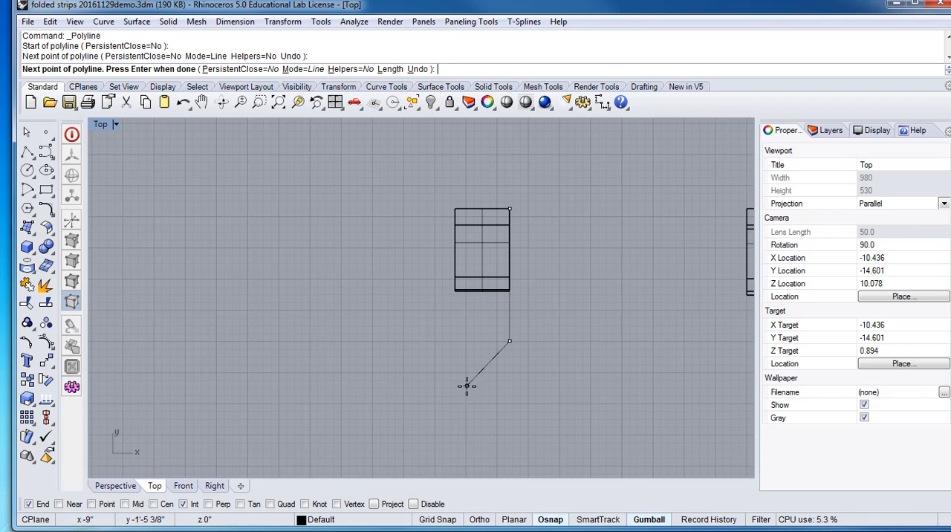
click(402, 340)
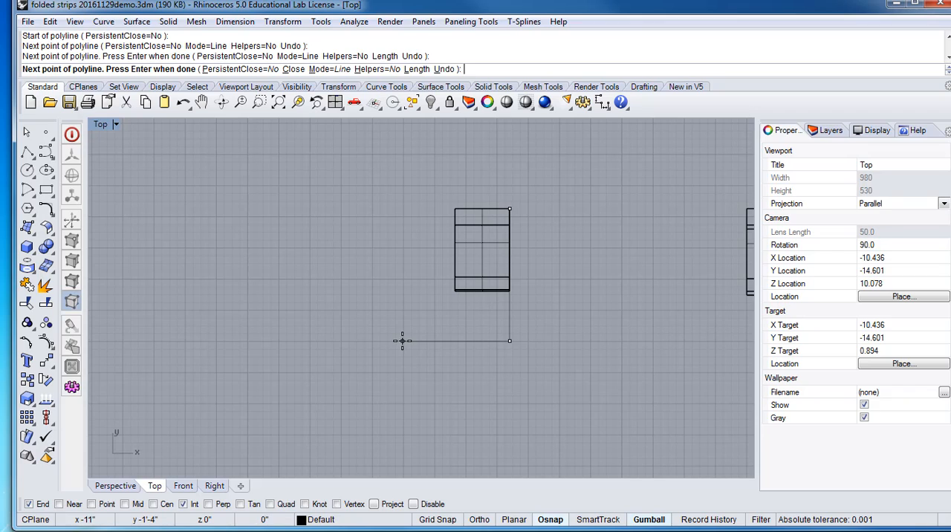
click(418, 241)
click(509, 209)
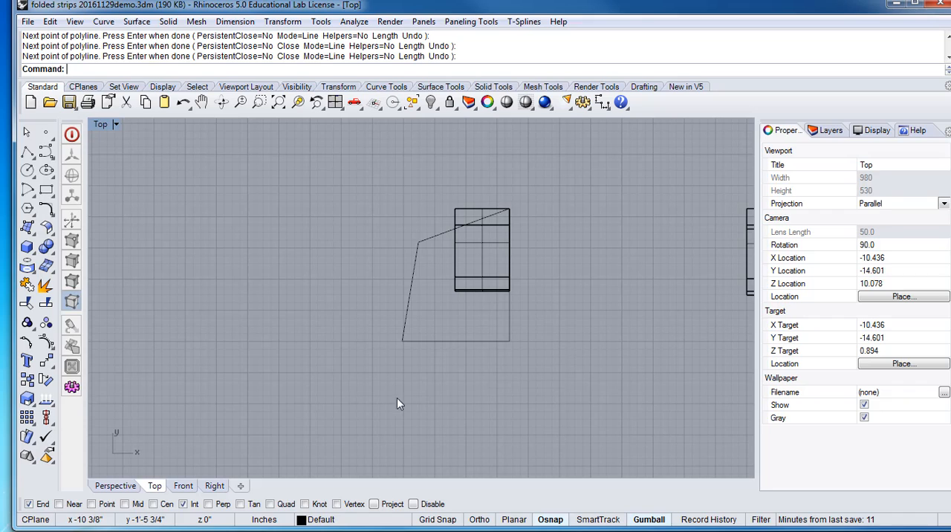
- Examine in perspective how the closed polyline's corners sit in height relative to the folded strip and its raised fold corner
click(116, 486)
right_drag(280, 404, 378, 346)
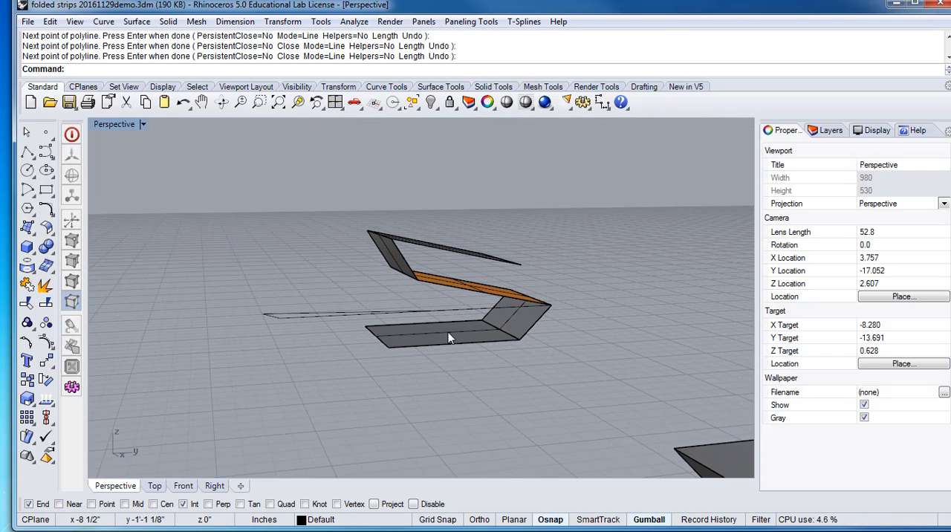
right_drag(448, 338, 512, 310)
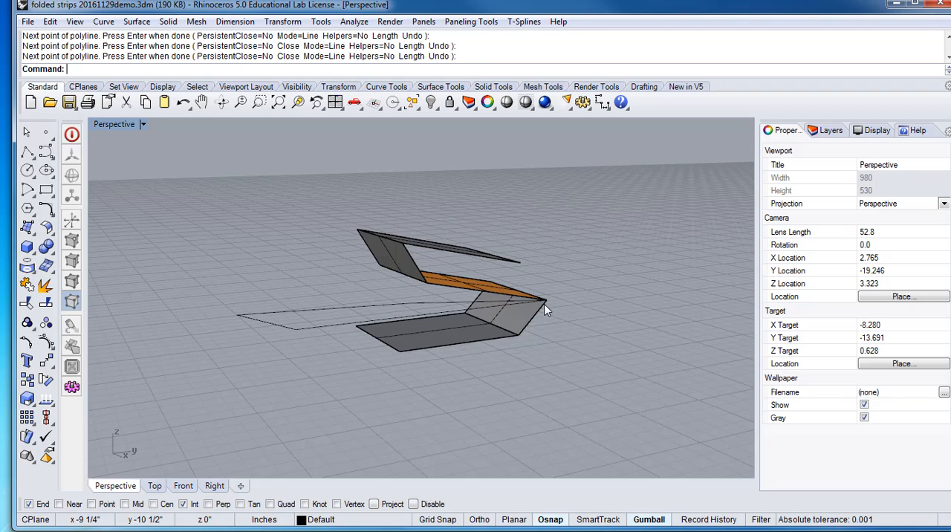
right_drag(544, 304, 516, 292)
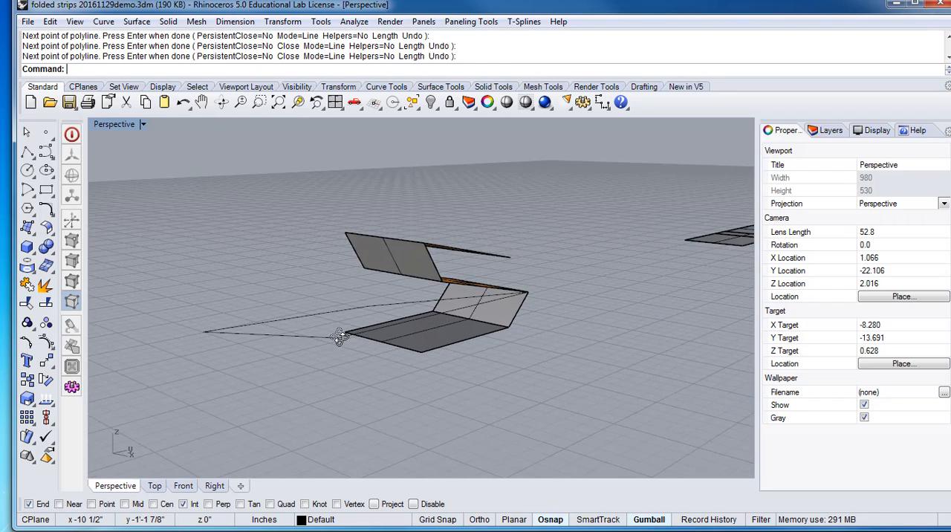
mouse_move(339, 339)
right_down()
mouse_move(333, 356)
mouse_move(365, 339)
mouse_move(342, 324)
right_up()
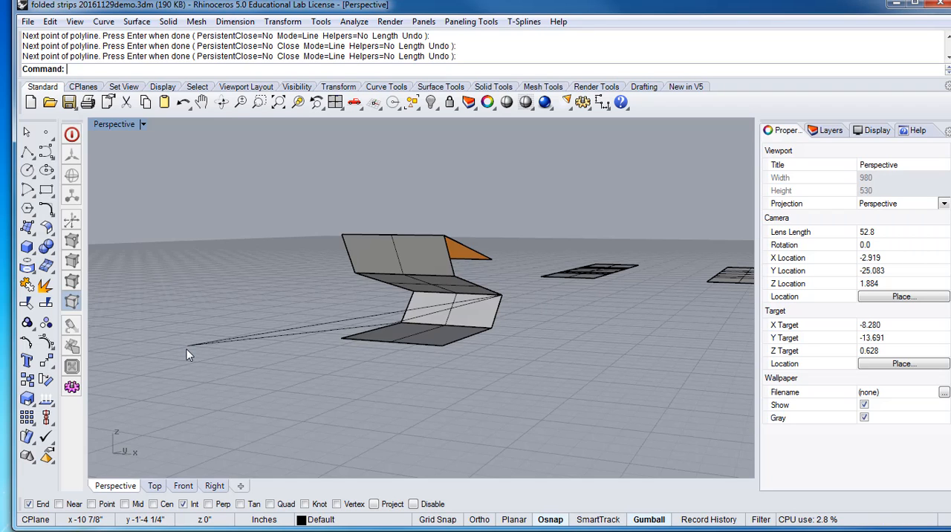
right_drag(186, 348, 341, 372)
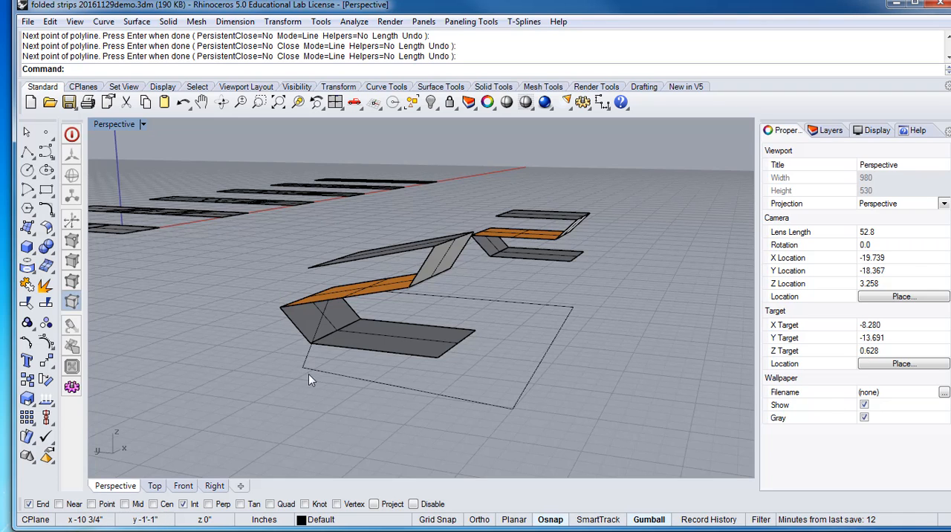
right_drag(305, 368, 325, 331)
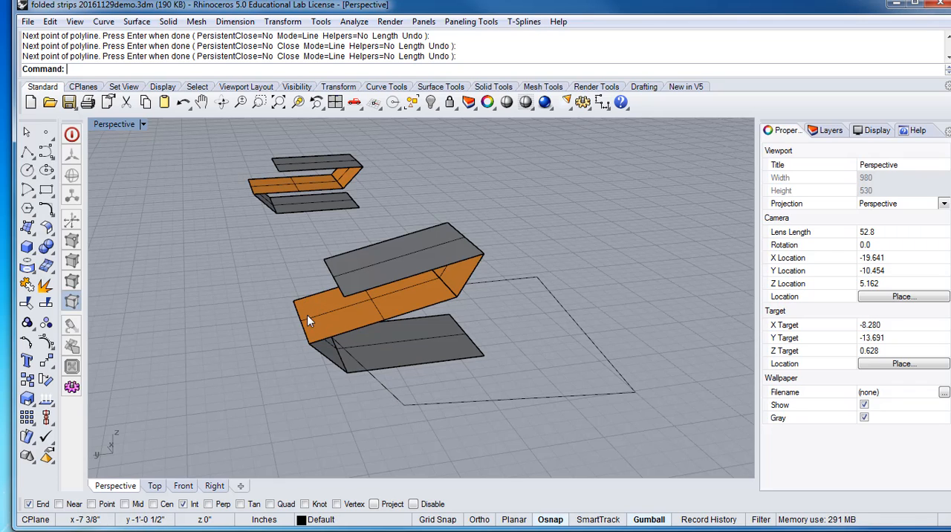
right_drag(295, 303, 494, 327)
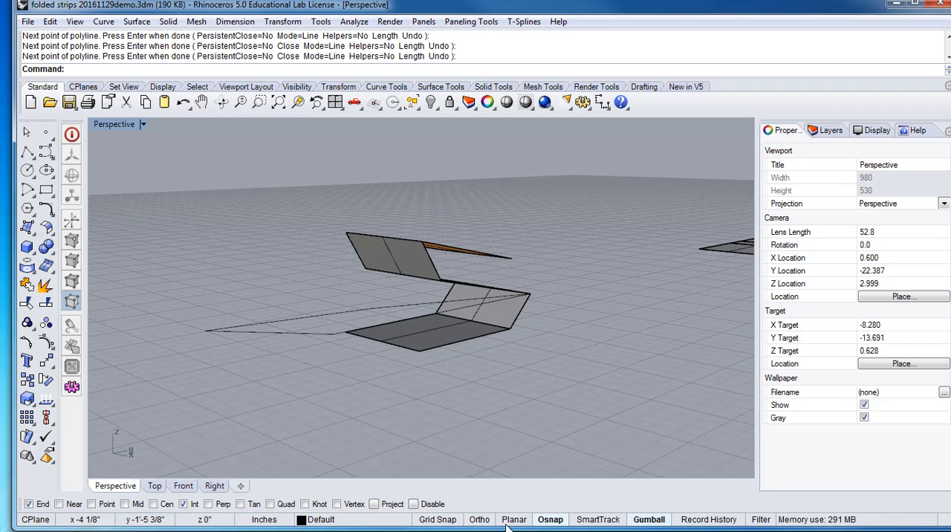
right_drag(452, 314, 301, 375)
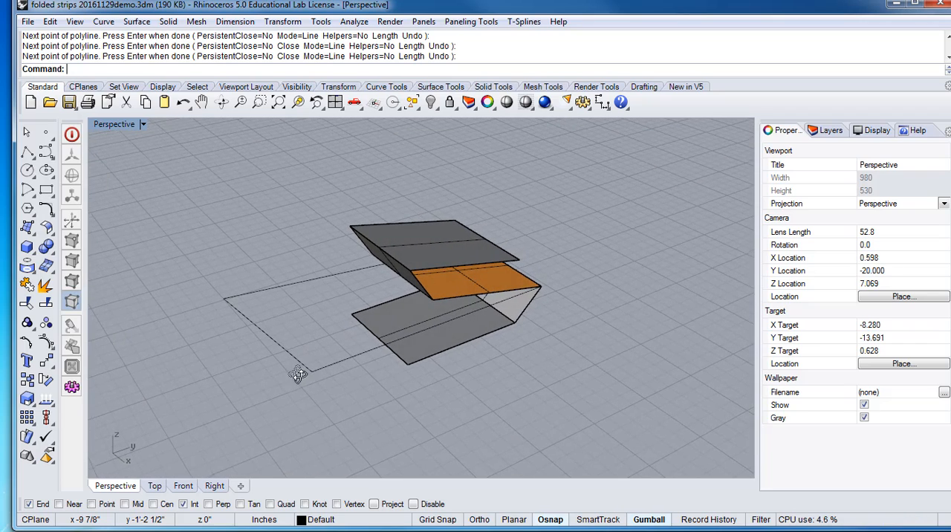
- Delete the closed polyline around the folded strip and turn Planar mode on
click(342, 364)
key(Delete)
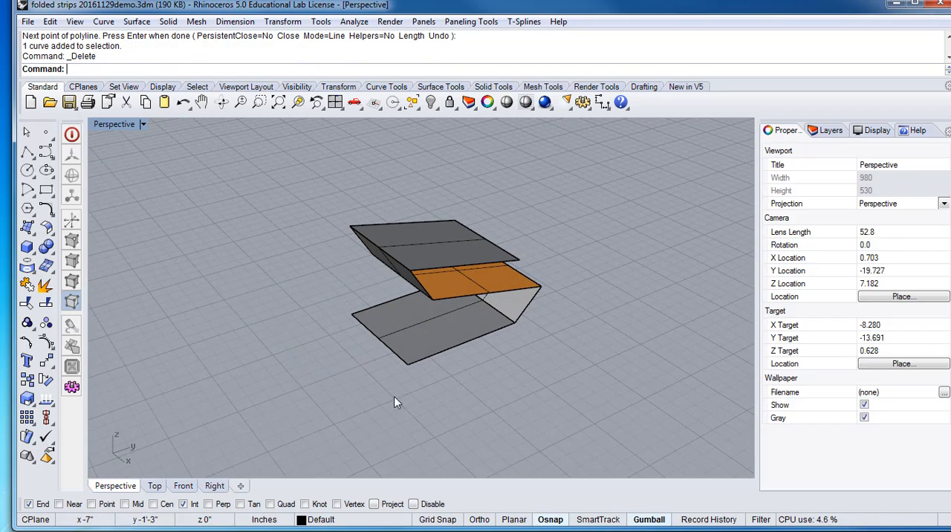
click(513, 523)
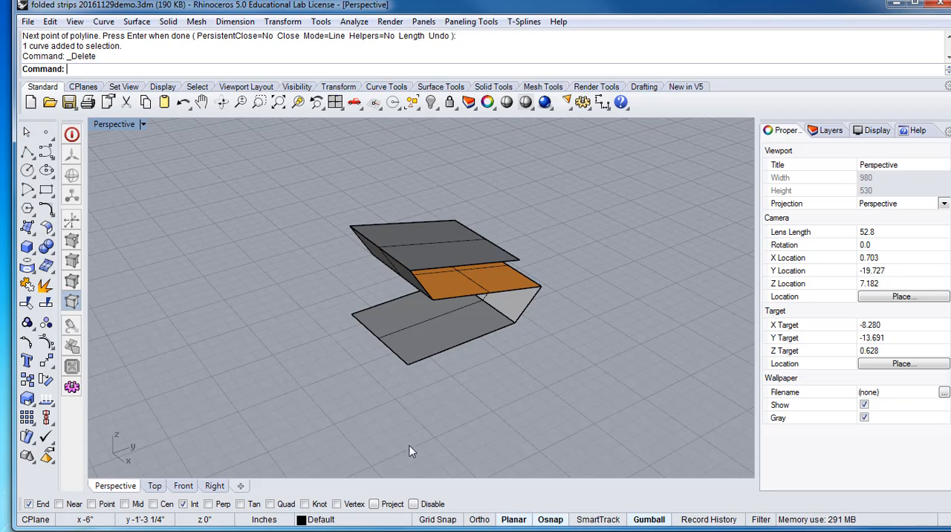
- Start a new polyline at the strip's raised fold corner and draw its first side past the lower panel with Ortho on
click(27, 151)
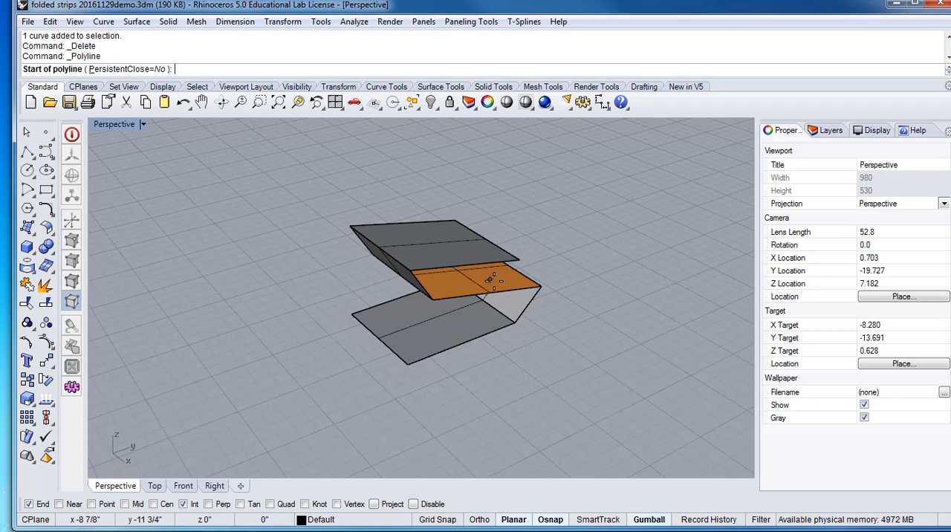
click(540, 287)
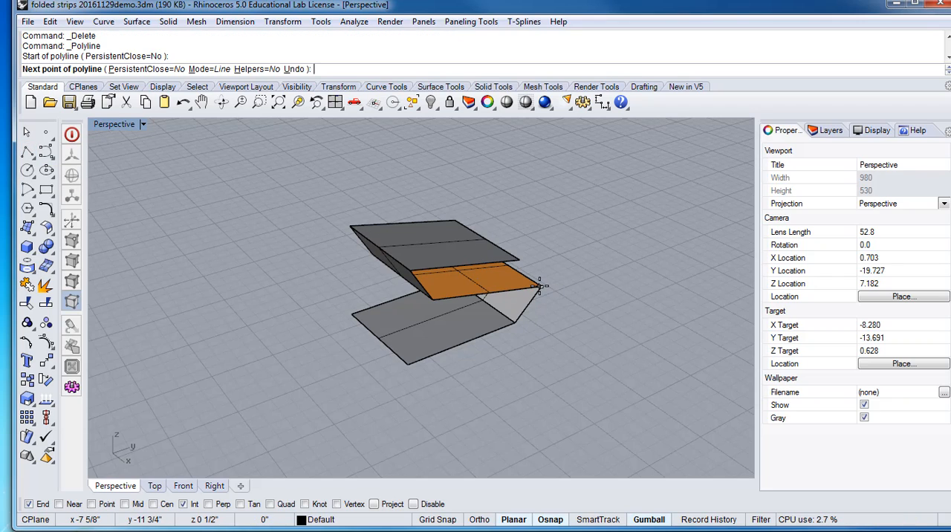
click(481, 521)
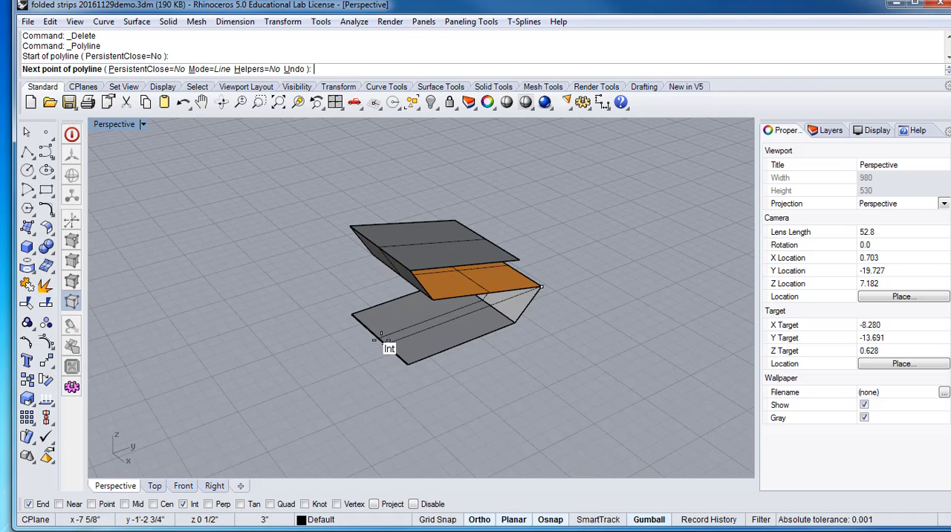
click(322, 367)
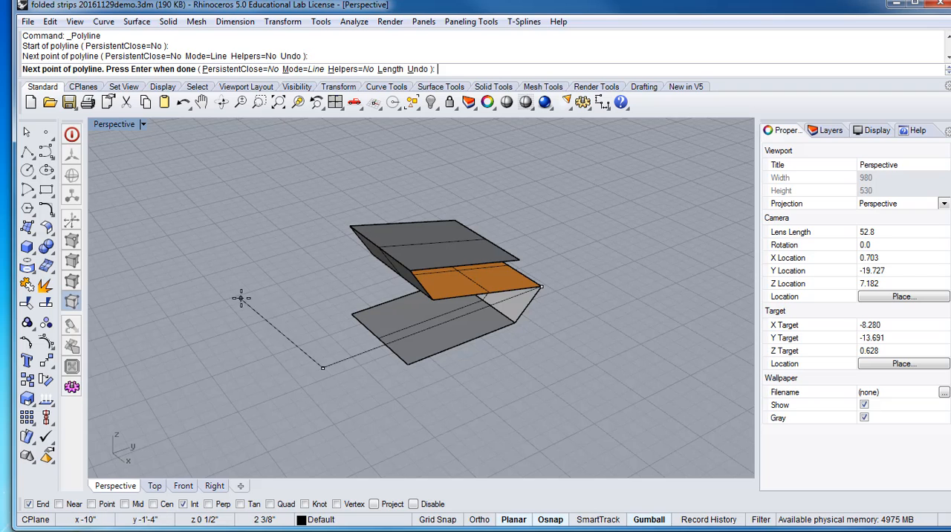
- Draw the polyline's three remaining sides in plan with Ortho off and Planar on, closing it at the raised fold corner
right_drag(238, 275, 290, 233)
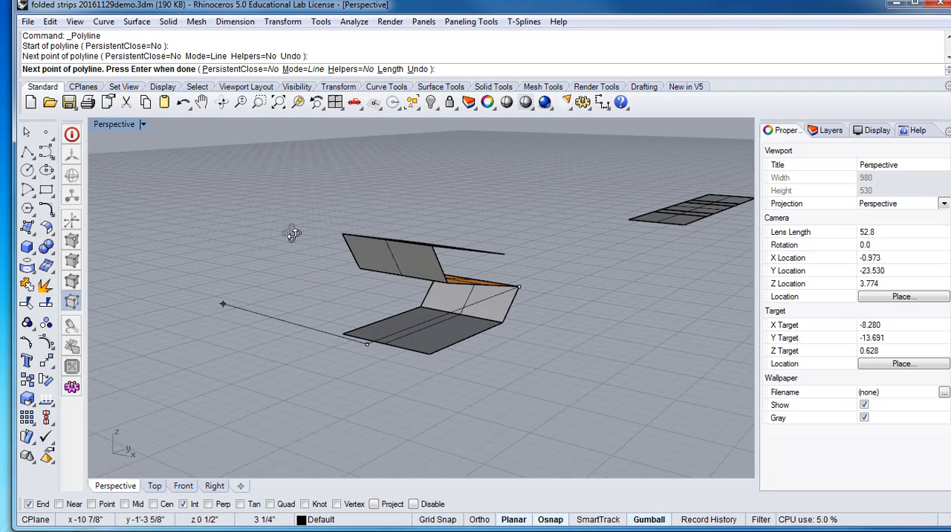
click(153, 487)
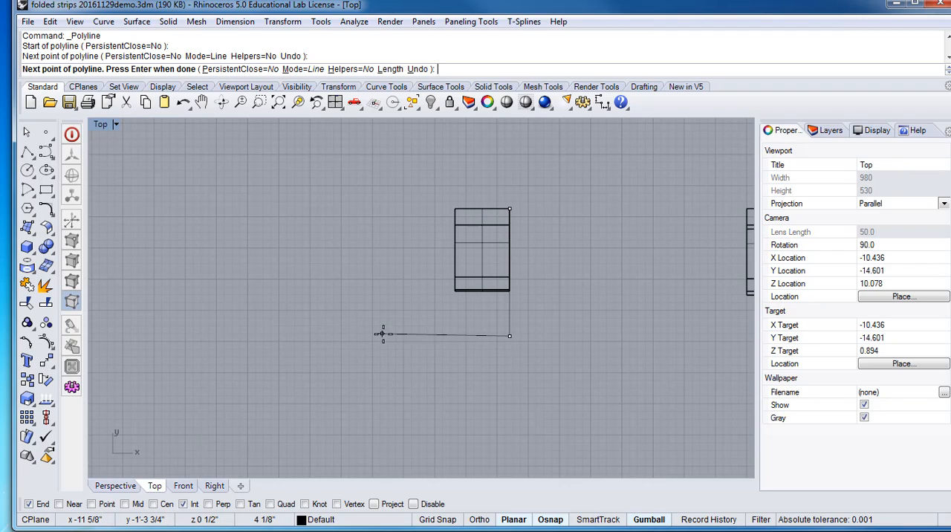
click(388, 336)
click(416, 244)
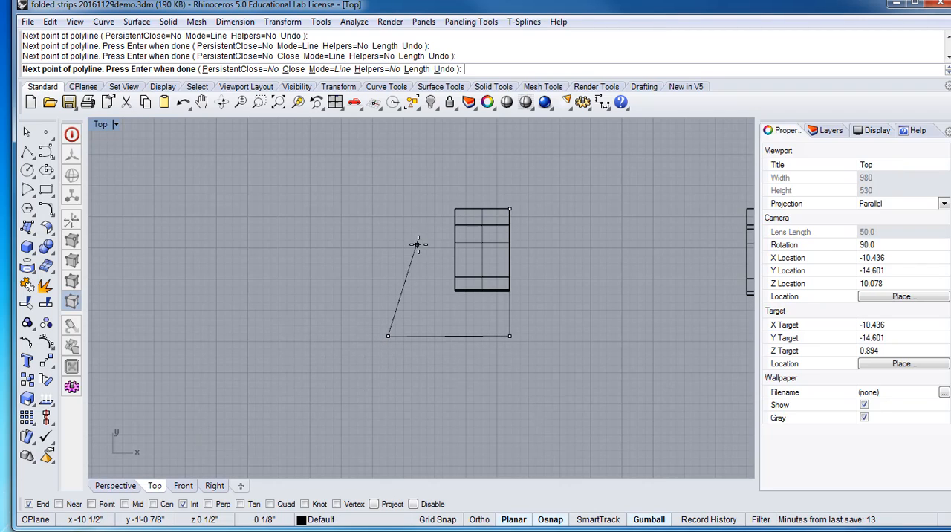
click(513, 208)
key(Return)
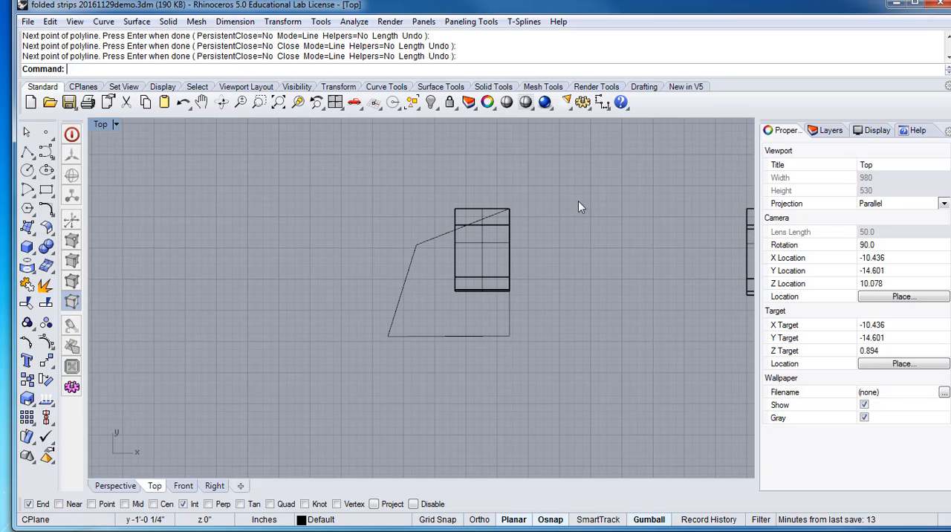
- Examine the new closed polyline in perspective from low and high angles to check that it lies flat at the fold corner's height
click(108, 487)
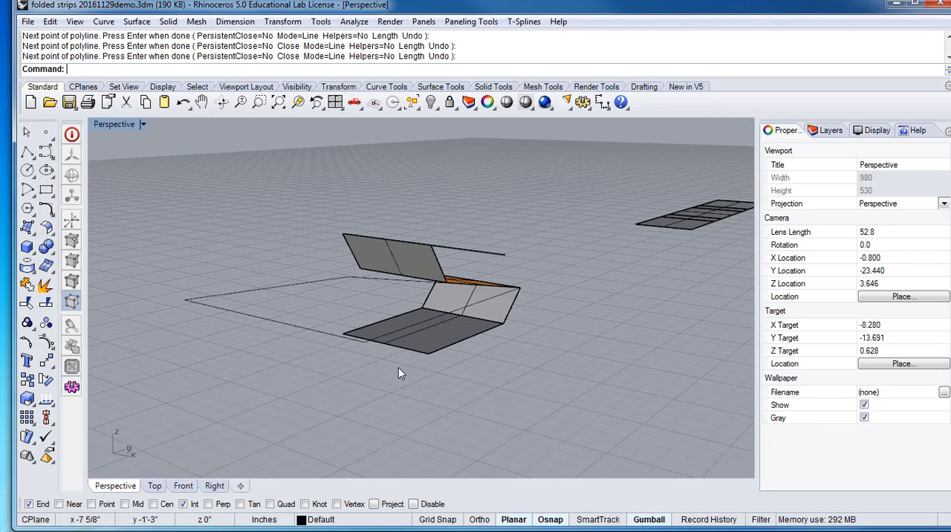
right_drag(399, 367, 327, 327)
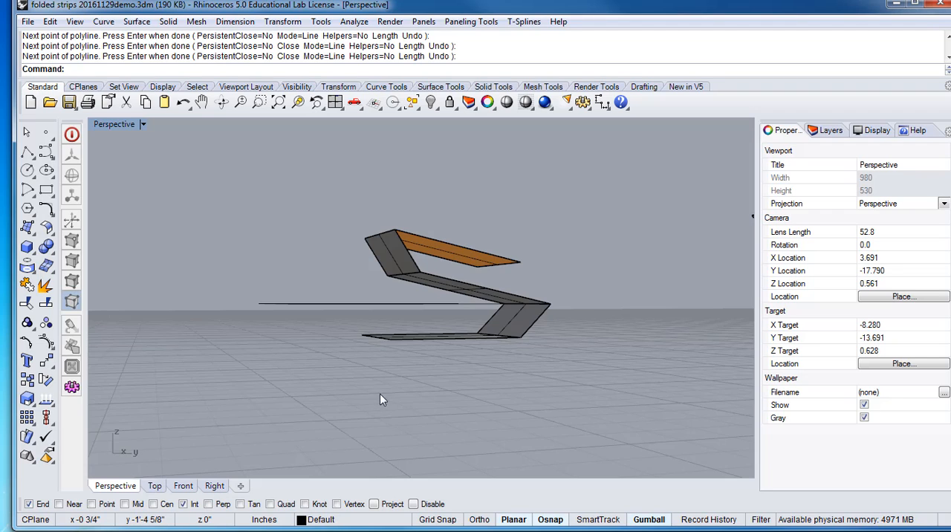
right_drag(380, 395, 396, 355)
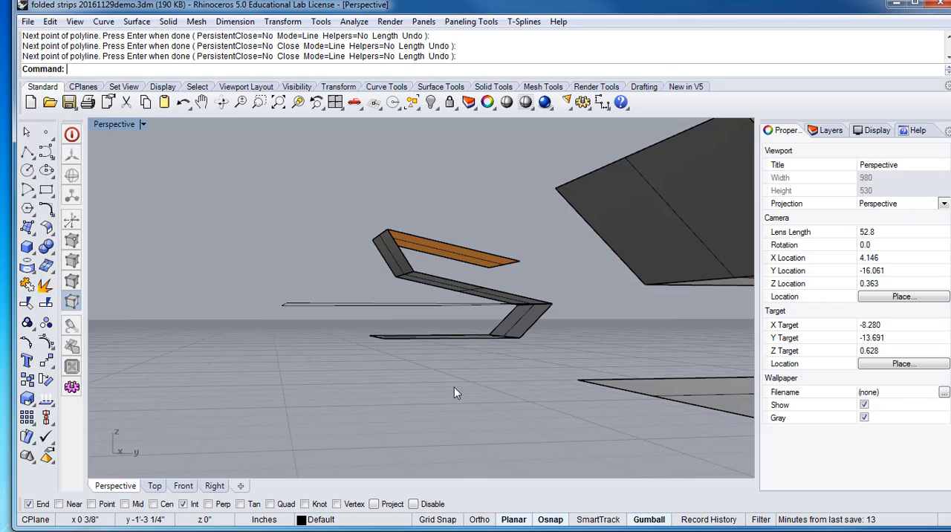
right_drag(384, 334, 547, 310)
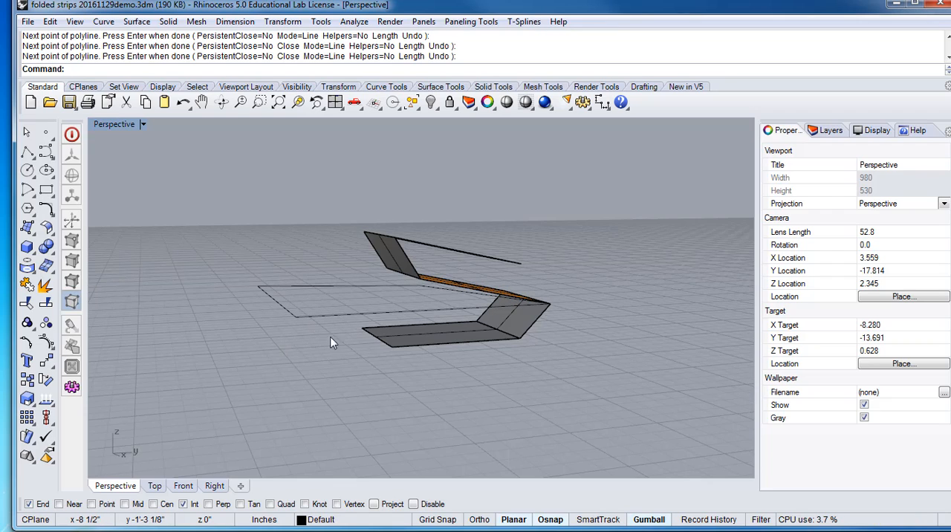
right_drag(331, 337, 349, 304)
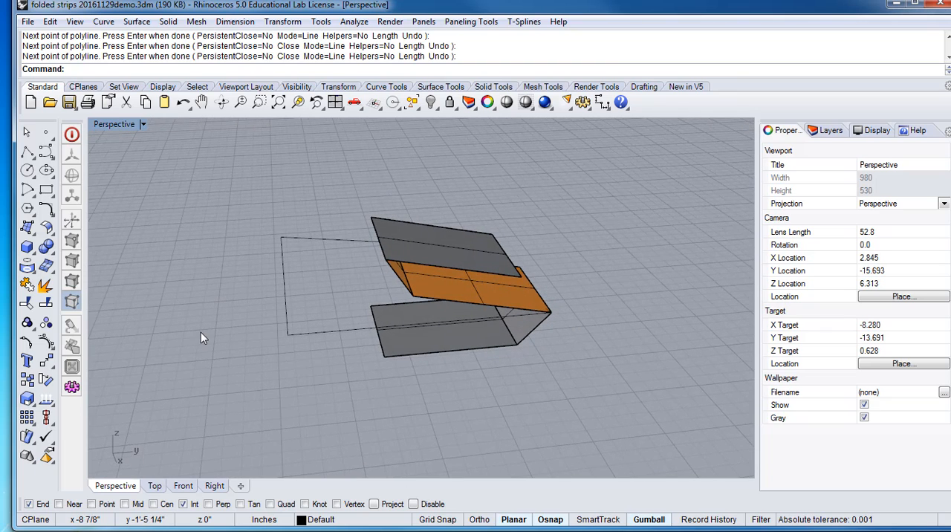
right_drag(455, 303, 375, 322)
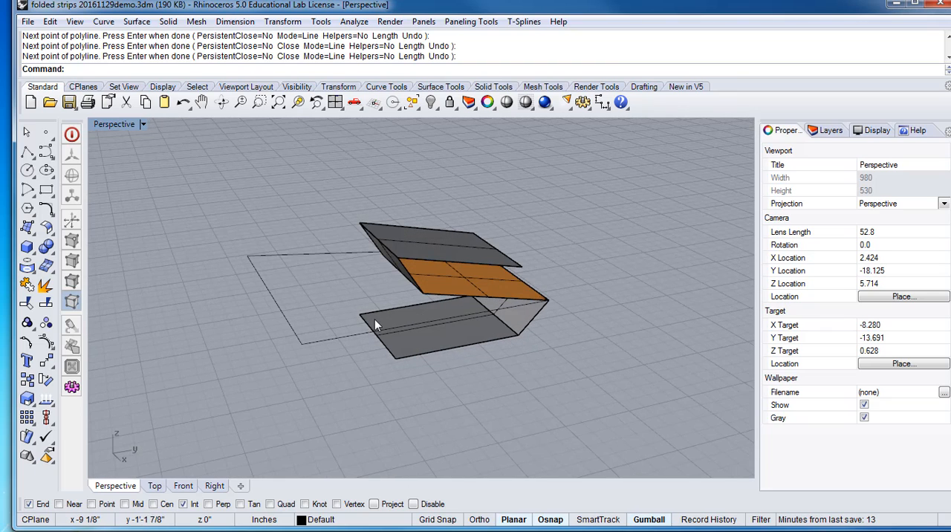
right_drag(414, 297, 392, 277)
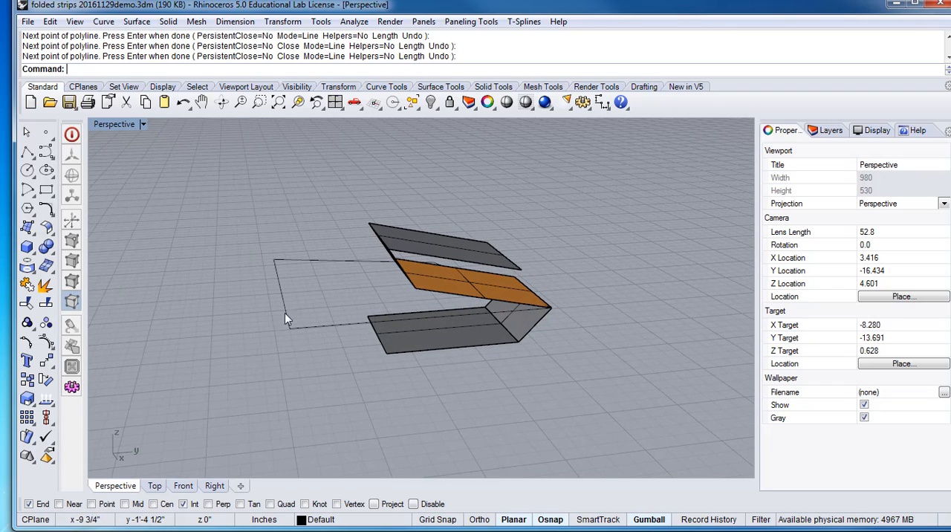
click(292, 263)
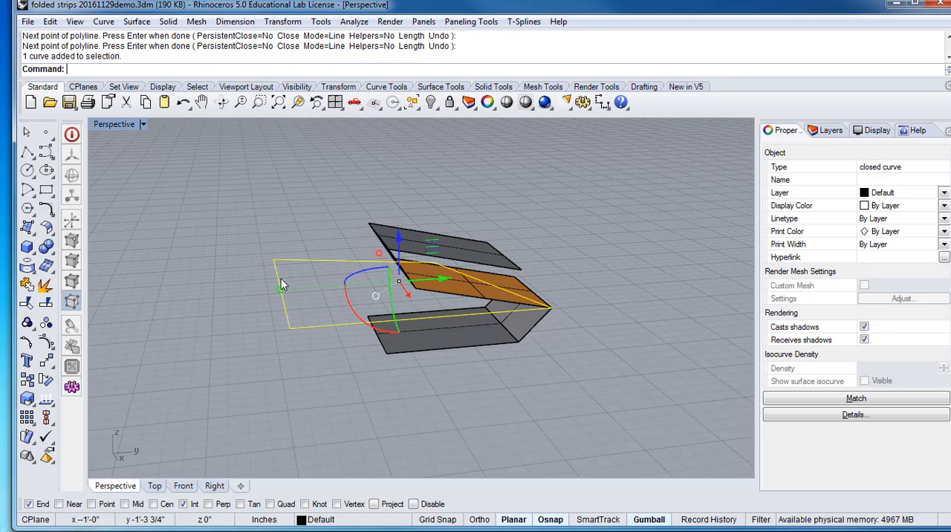
click(292, 294)
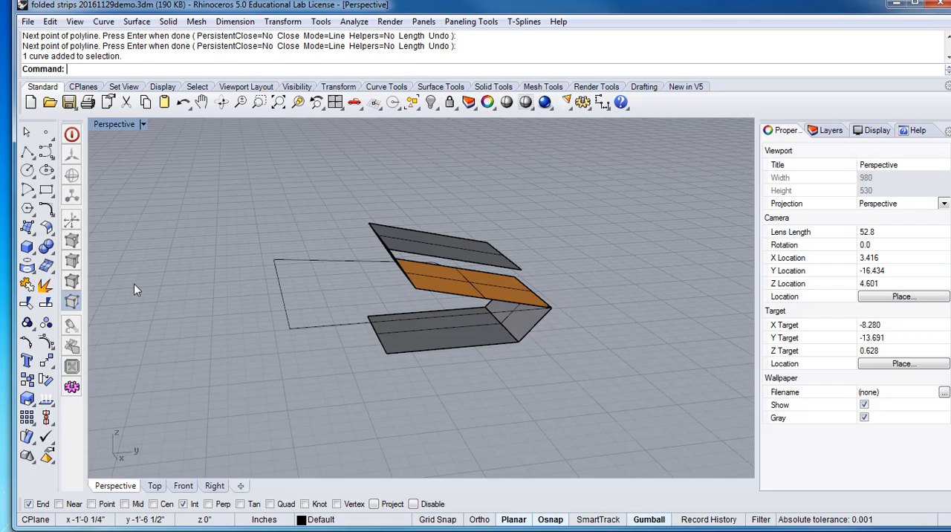
- Start Rotate3D and select the orange panel, the connecting panel above it and the uppermost panel with its curve as objects to rotate
text(Rotate3D)
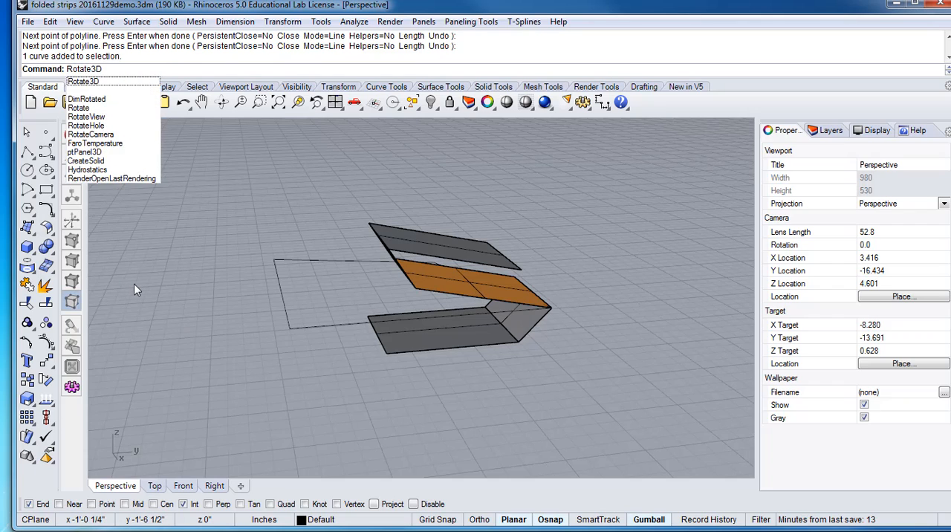
key(Return)
right_drag(484, 318, 475, 297)
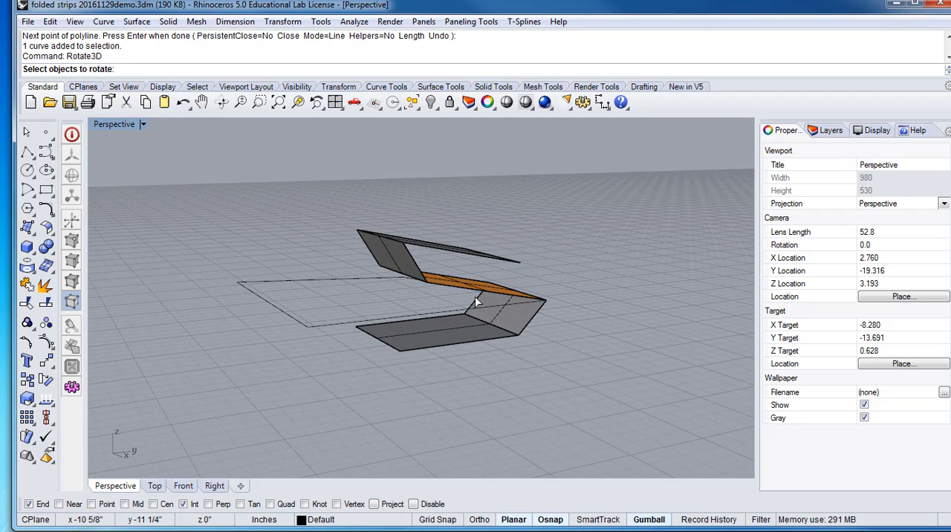
click(452, 292)
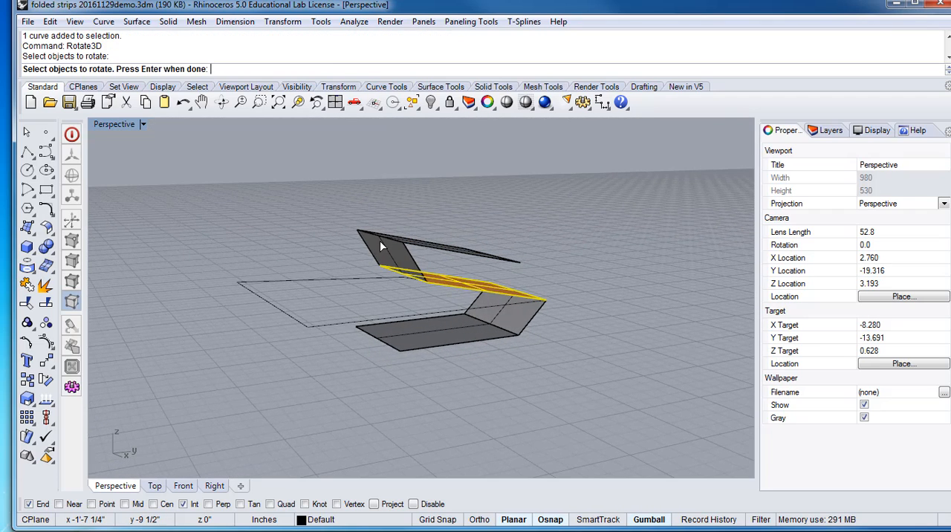
click(443, 244)
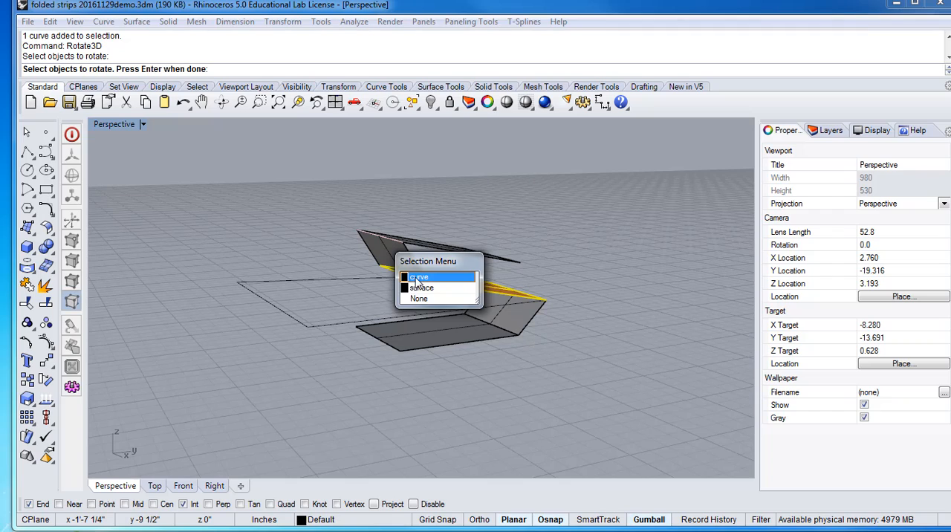
click(419, 277)
click(423, 251)
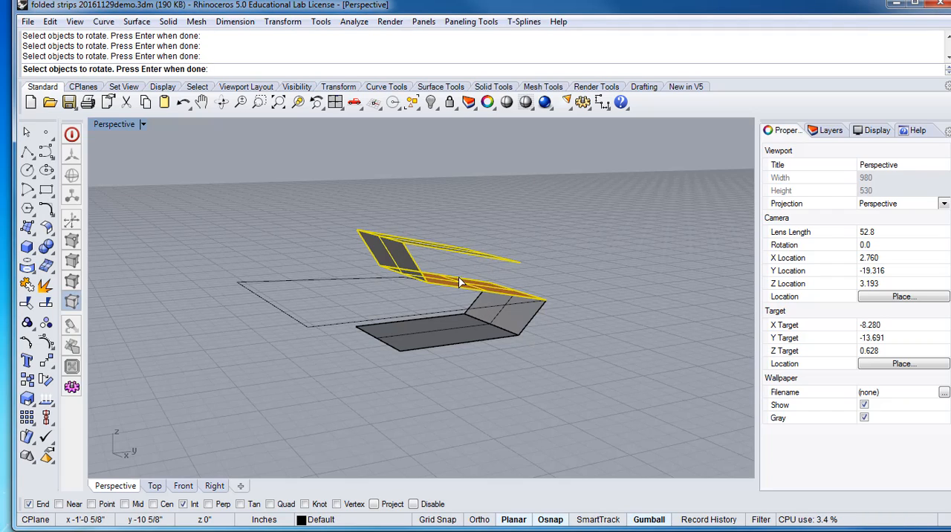
key(Return)
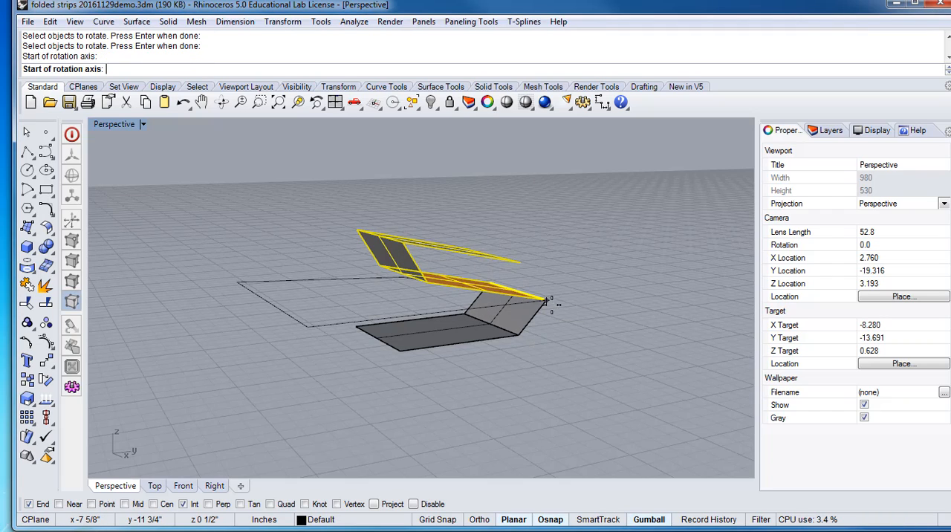
- Rotate the selected panels about the orange panel's lower fold edge, from its opposite corner to the flat polyline's outer corner
click(547, 300)
click(491, 287)
click(431, 282)
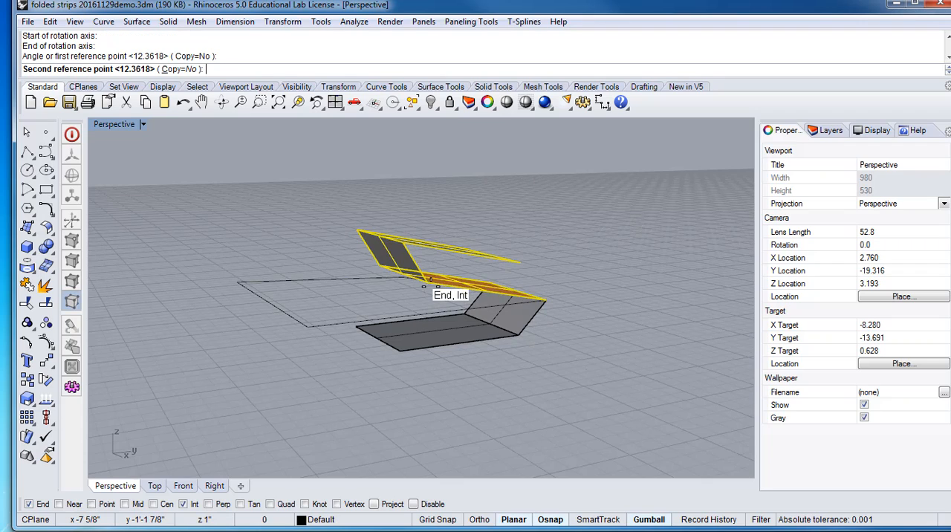
click(311, 329)
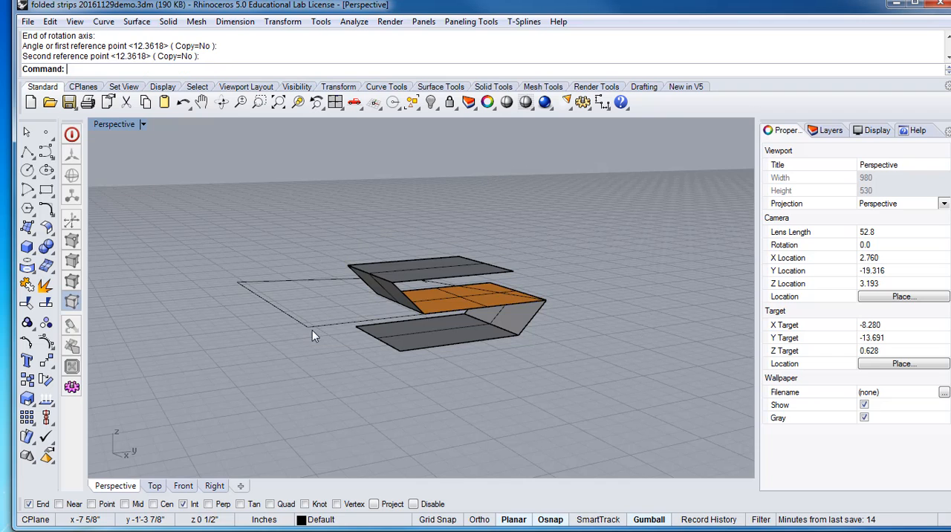
right_drag(312, 332, 569, 334)
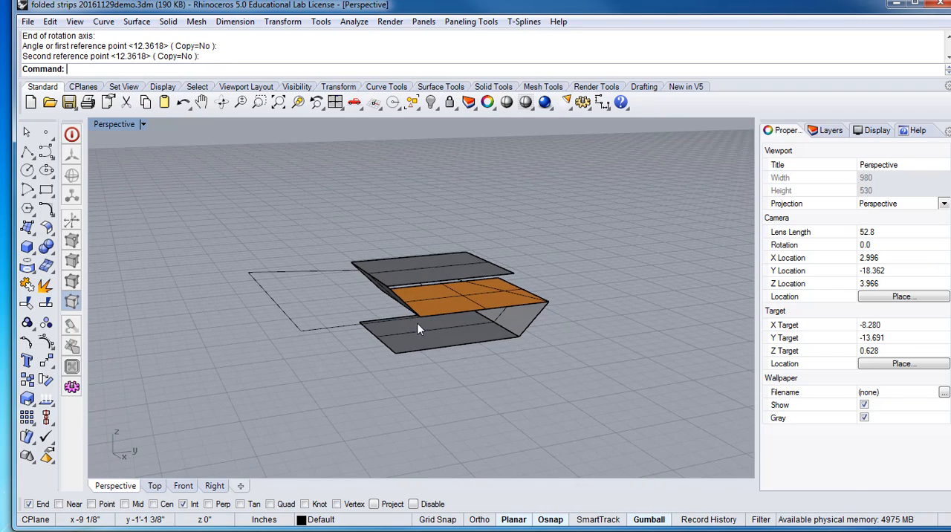